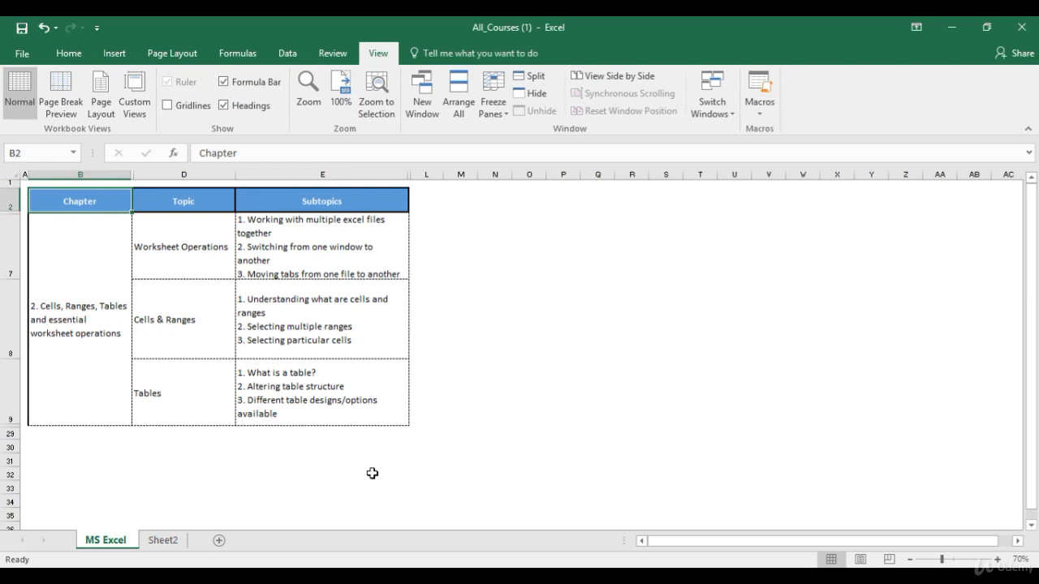
Step: Cycle through the open workbooks and switch to Module 1 - Toolbars
{"action": "key", "text": "ctrl+Tab"}
{"action": "key", "text": "ctrl+Tab"}
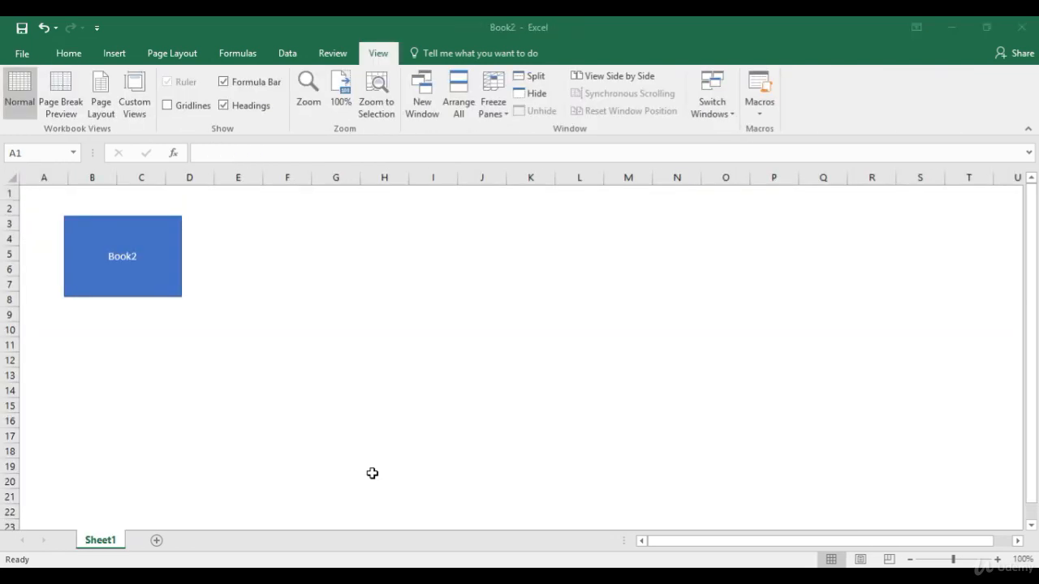
{"action": "key", "text": "ctrl+Tab"}
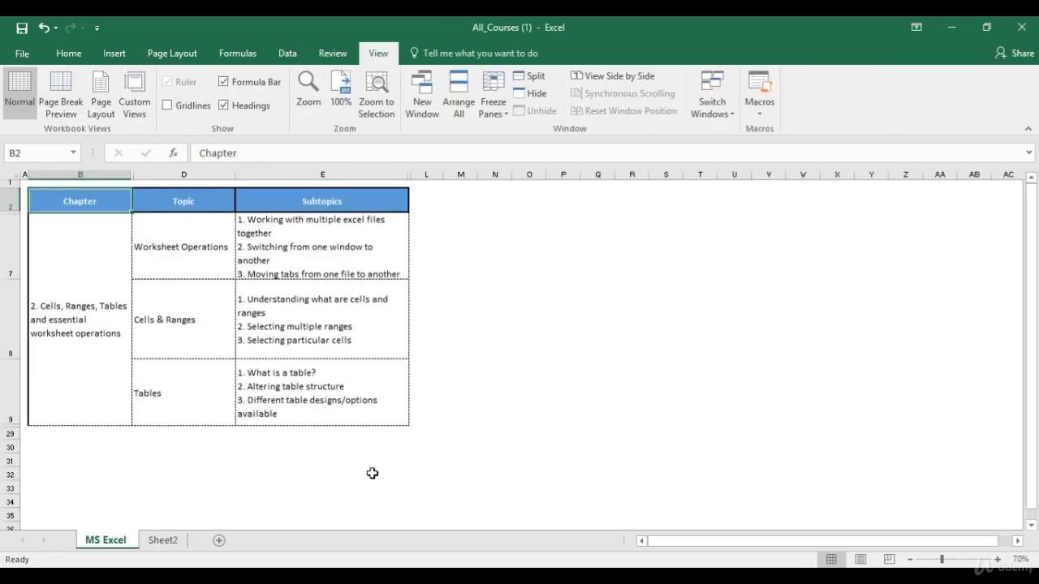
{"action": "key", "text": "ctrl+Tab"}
{"action": "key", "text": "ctrl+shift+Tab"}
{"action": "left_click", "coordinate": [717, 120]}
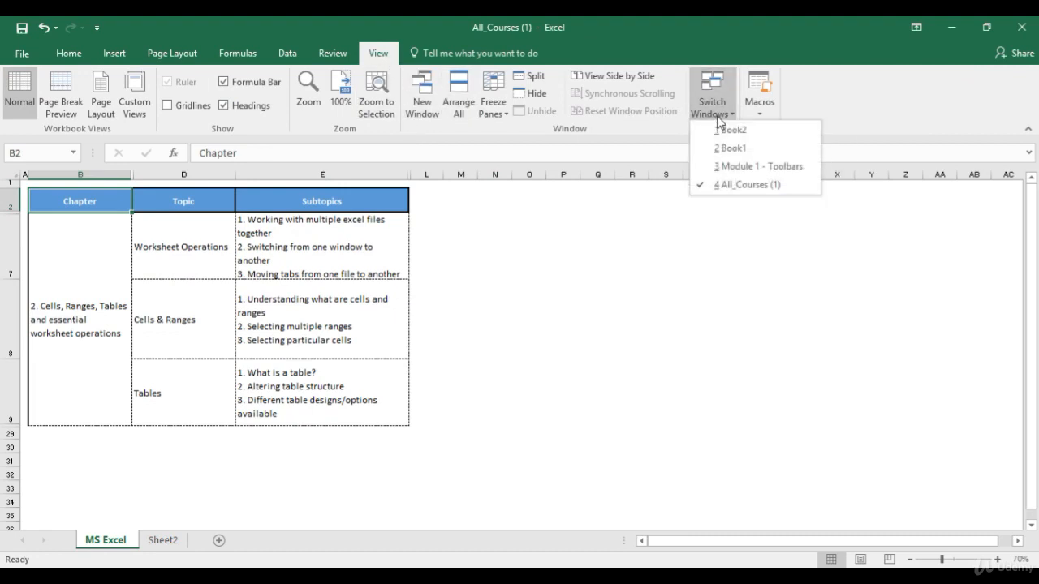
{"action": "left_click", "coordinate": [732, 168]}
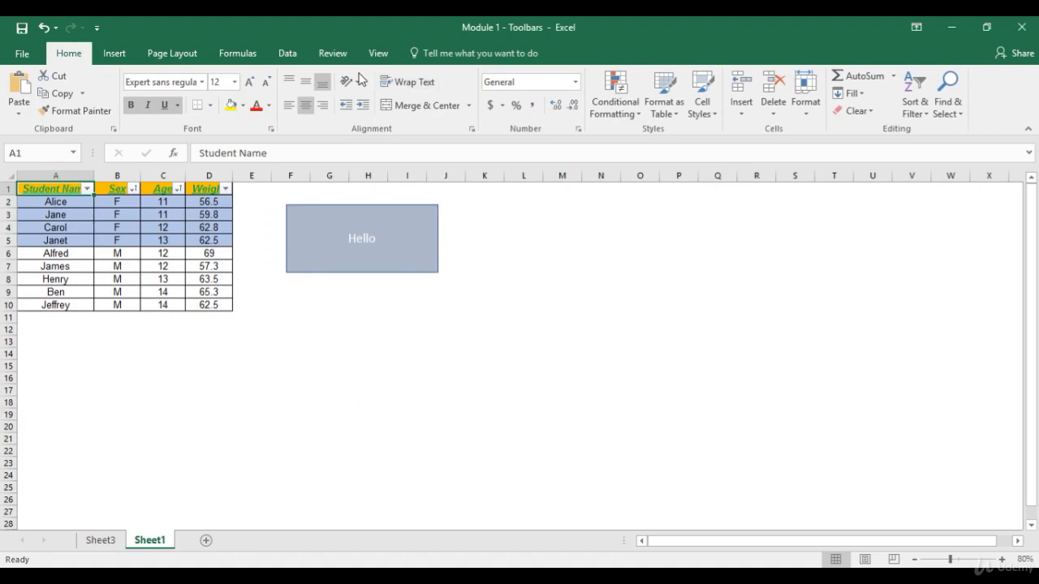
Step: Use Switch Windows to bring up Book2, then All_Courses (1)
{"action": "left_click", "coordinate": [378, 53]}
{"action": "left_click", "coordinate": [694, 108]}
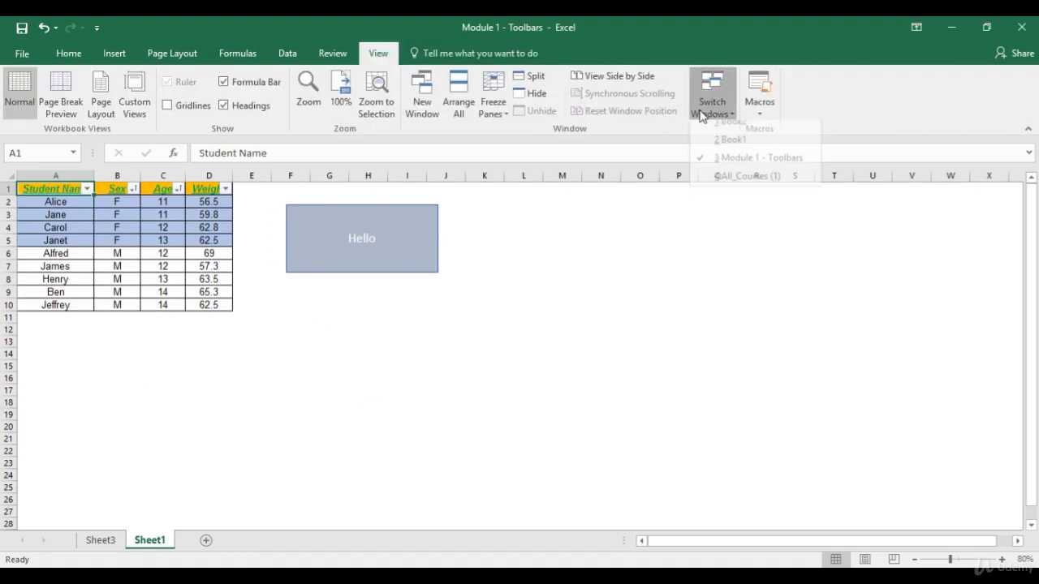
{"action": "left_click", "coordinate": [711, 130]}
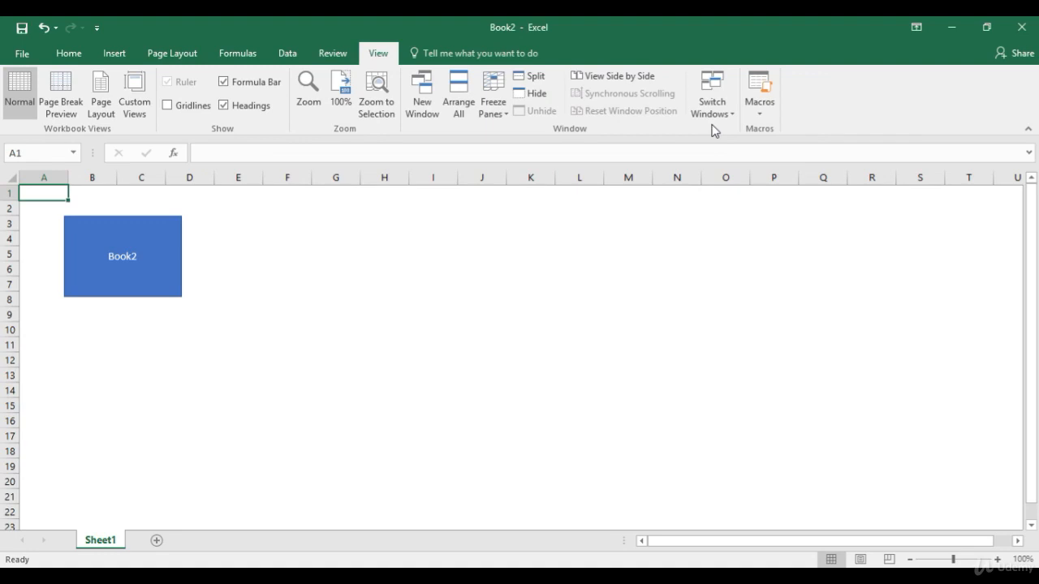
{"action": "left_click", "coordinate": [715, 114]}
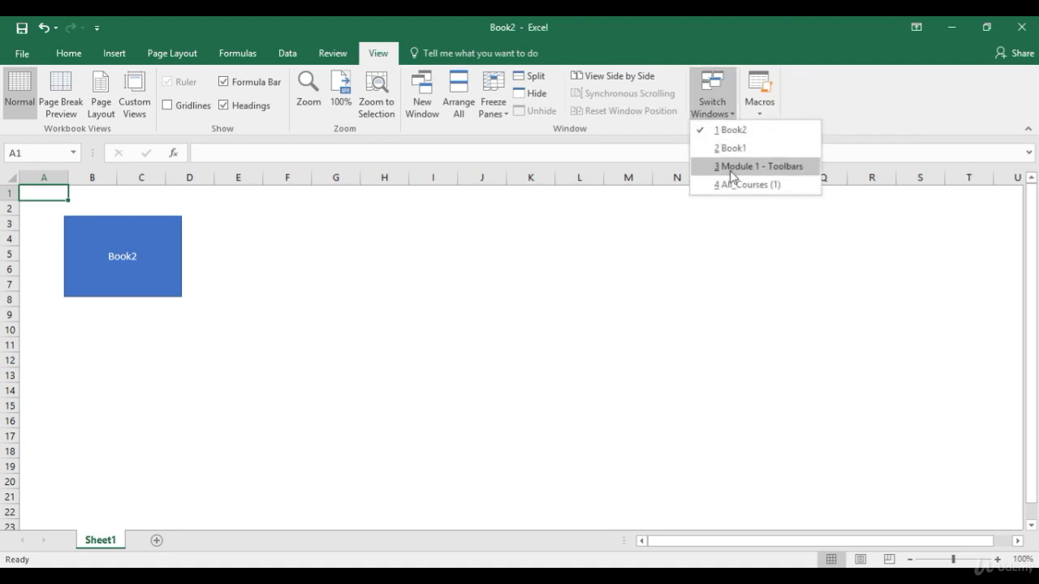
{"action": "left_click", "coordinate": [733, 186]}
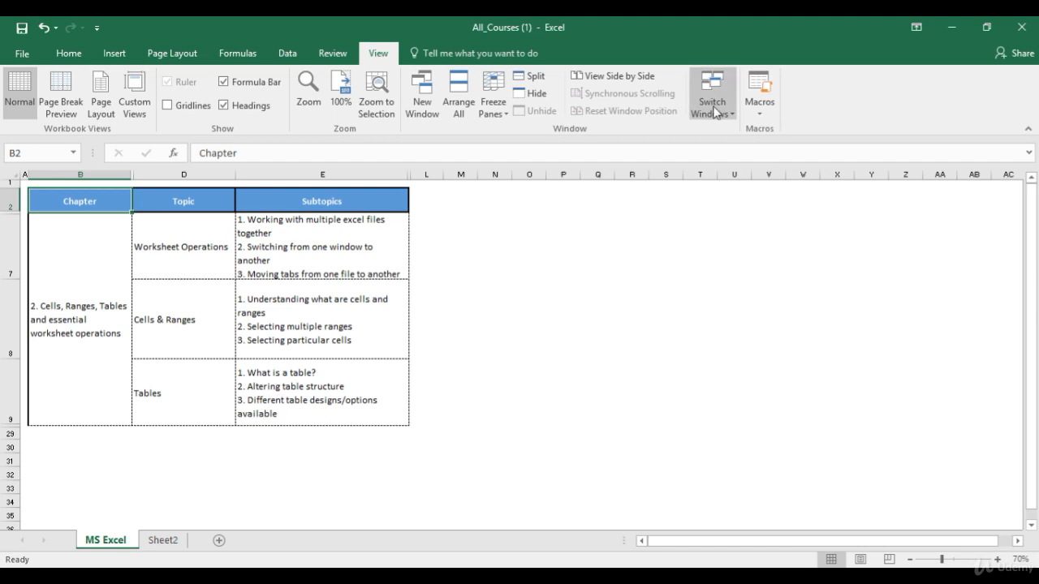
Step: Switch back to Book2 and show its File Info page
{"action": "left_click", "coordinate": [714, 107]}
{"action": "left_click", "coordinate": [729, 127]}
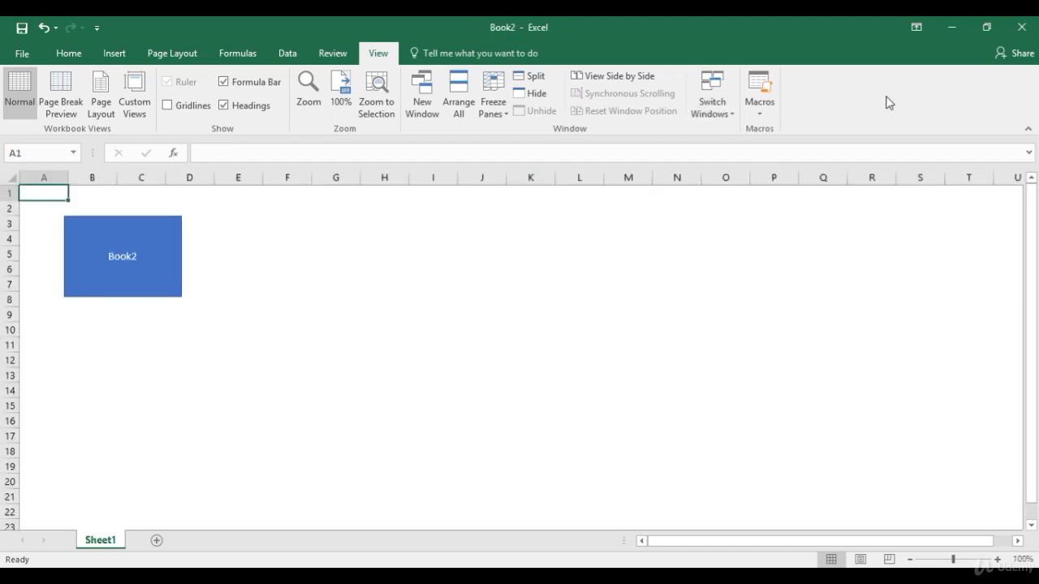
{"action": "left_click", "coordinate": [33, 57]}
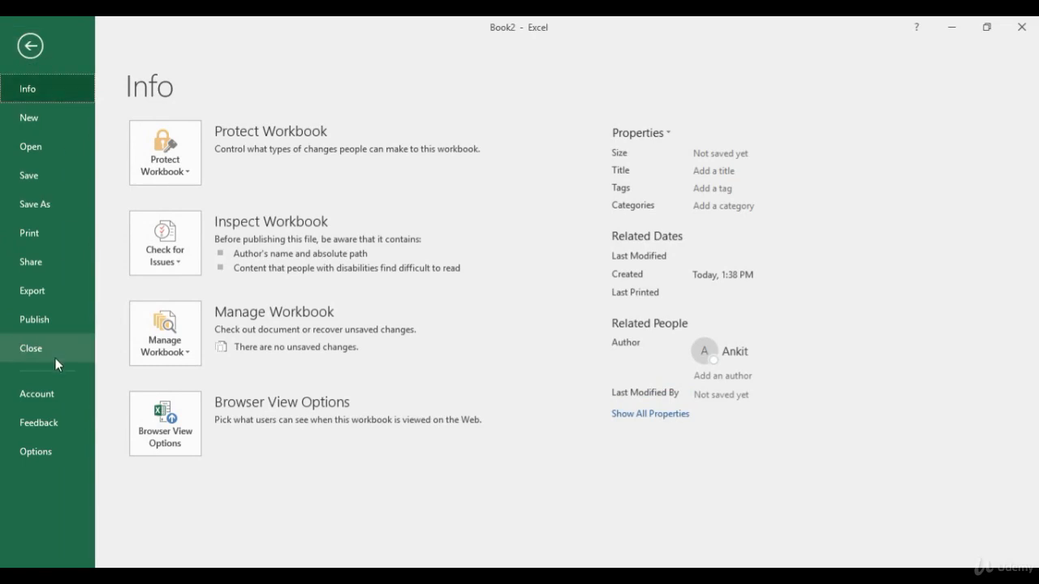
Step: Close Book2 choosing Don't Save, then bring Book1 to the front
{"action": "key", "text": "Escape"}
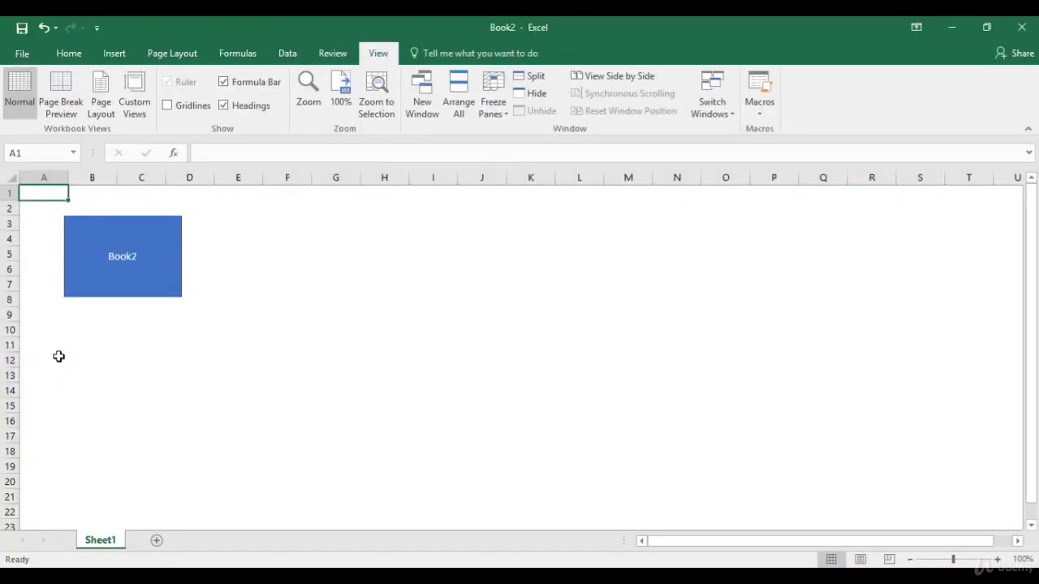
{"action": "left_click", "coordinate": [1023, 31]}
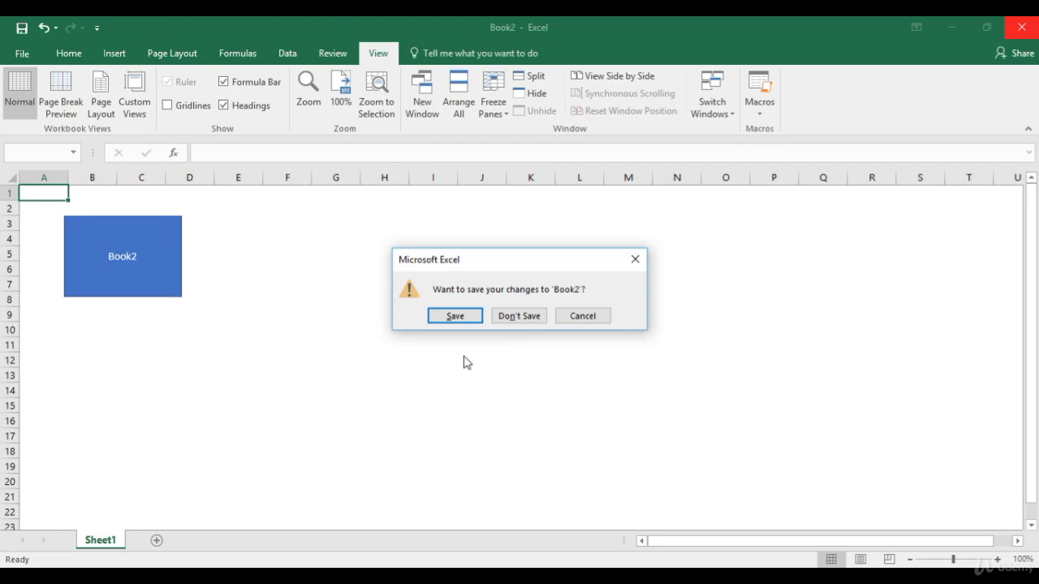
{"action": "left_click", "coordinate": [532, 323]}
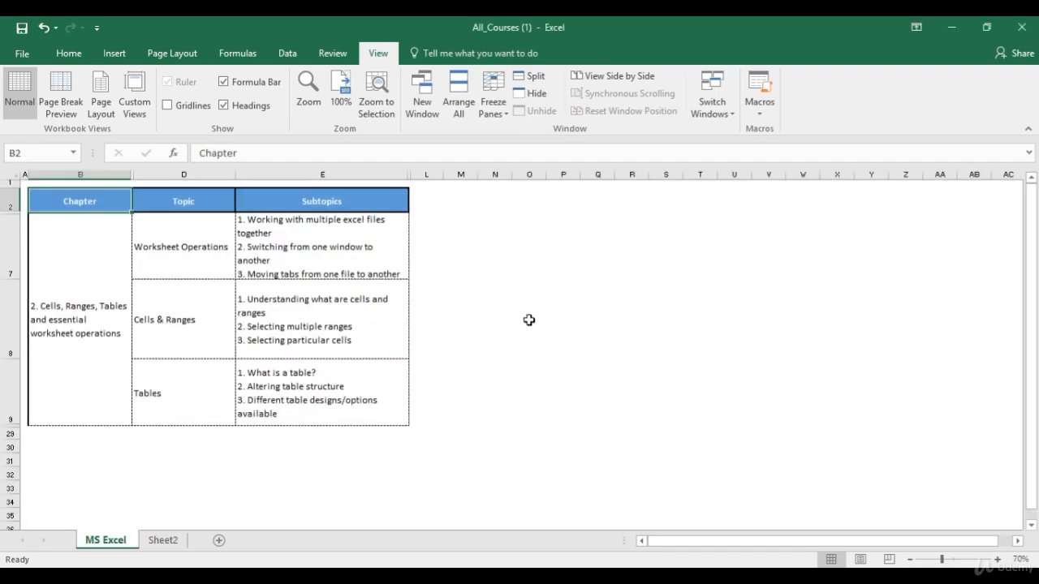
{"action": "key", "text": "alt+Tab"}
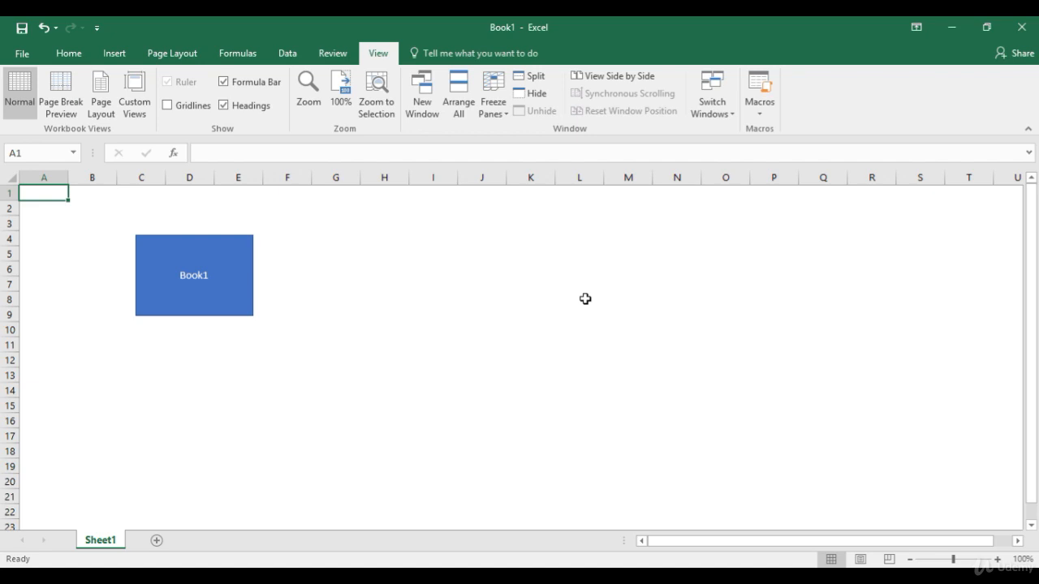
Step: Tile all open workbooks with Arrange All, then maximize Module 1 - Toolbars and Book1
{"action": "left_click", "coordinate": [459, 95]}
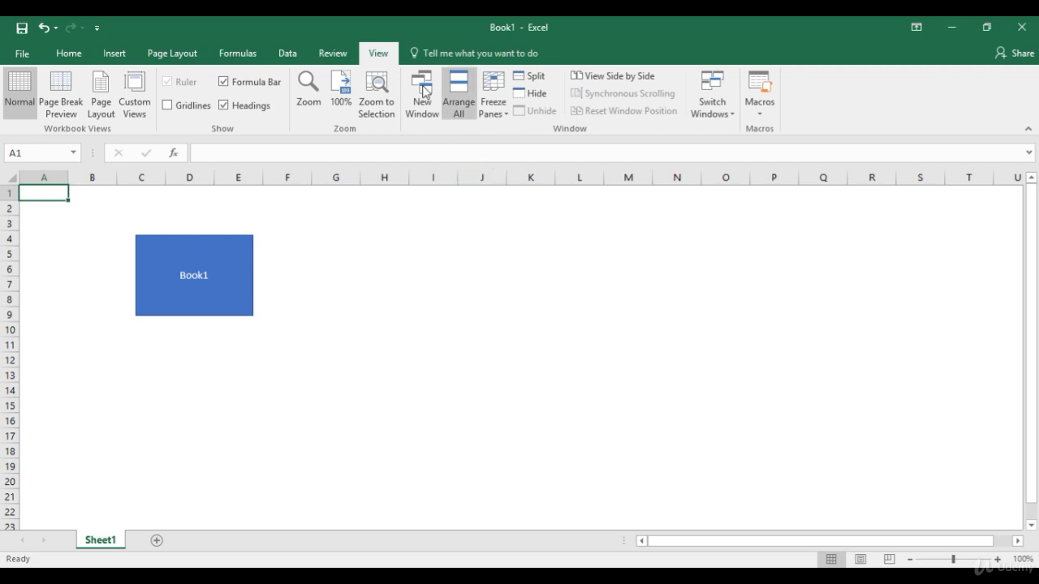
{"action": "left_click", "coordinate": [464, 114]}
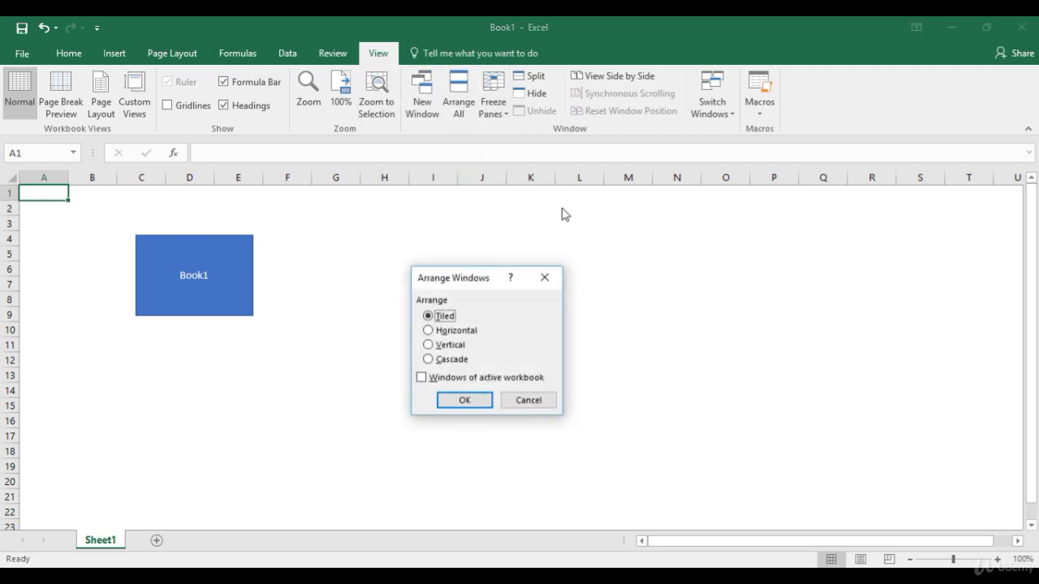
{"action": "left_click", "coordinate": [464, 400]}
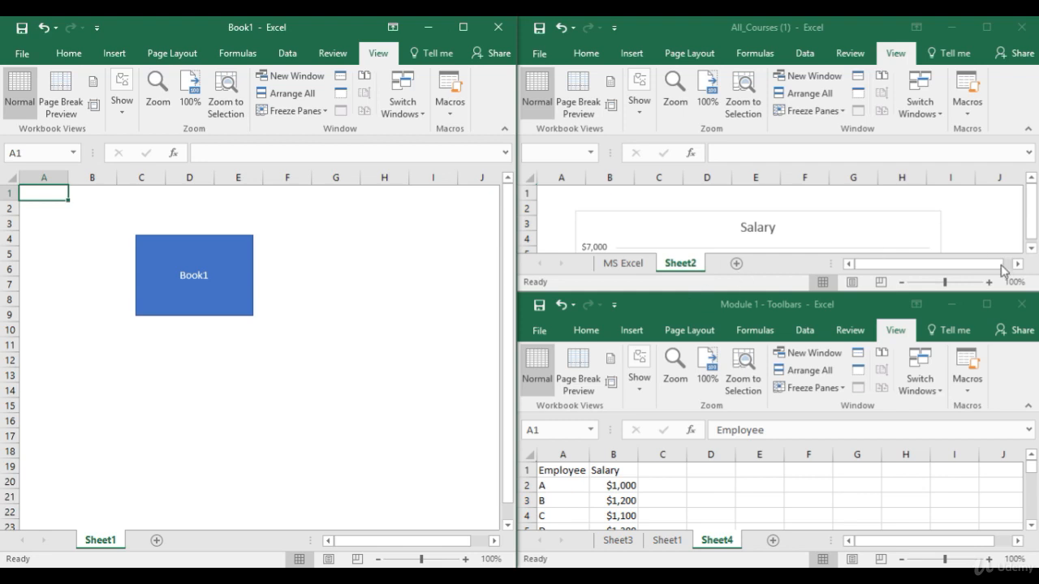
{"action": "left_click", "coordinate": [986, 304]}
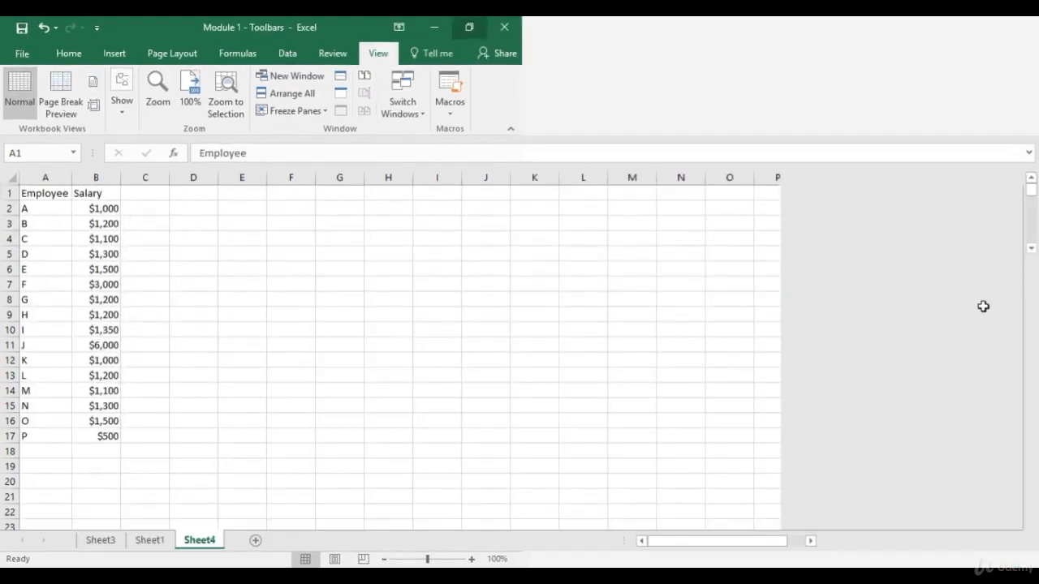
{"action": "key", "text": "alt+Tab"}
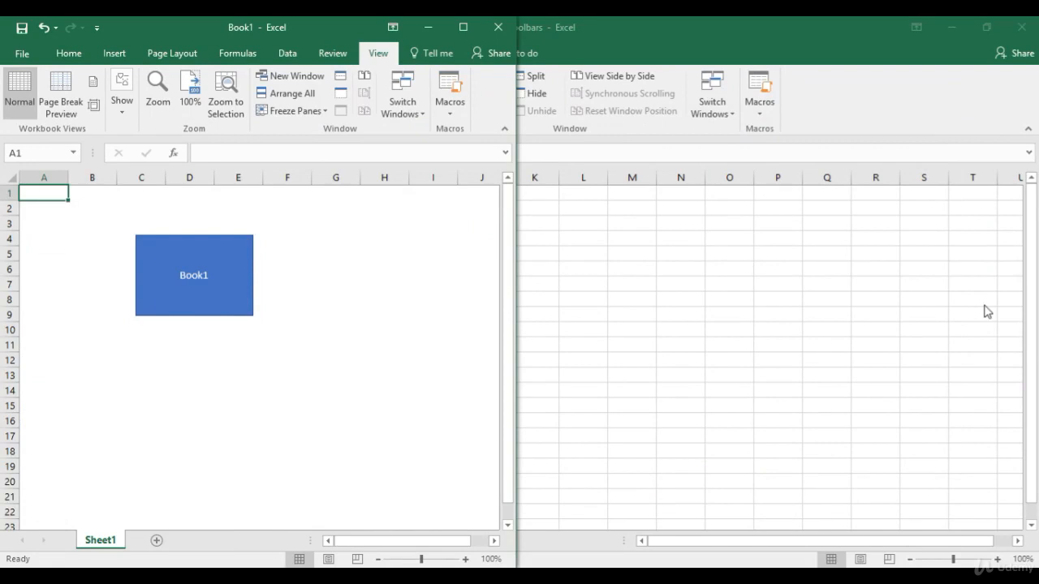
{"action": "left_click", "coordinate": [461, 30]}
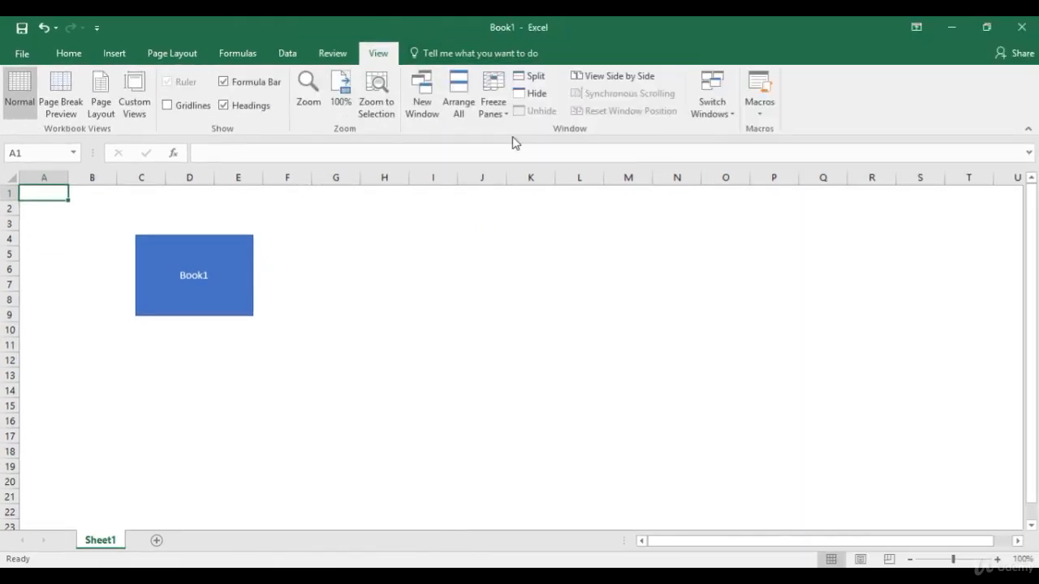
Step: Arrange the workbooks vertically, maximize Book1, then switch to All_Courses (1)
{"action": "left_click", "coordinate": [458, 110]}
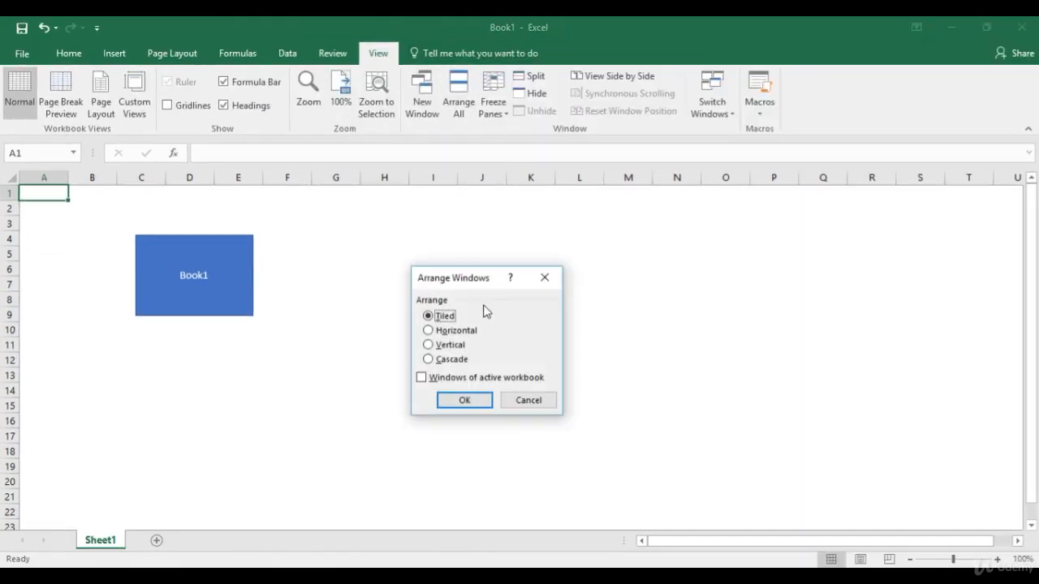
{"action": "left_click", "coordinate": [451, 347]}
{"action": "left_click", "coordinate": [455, 400]}
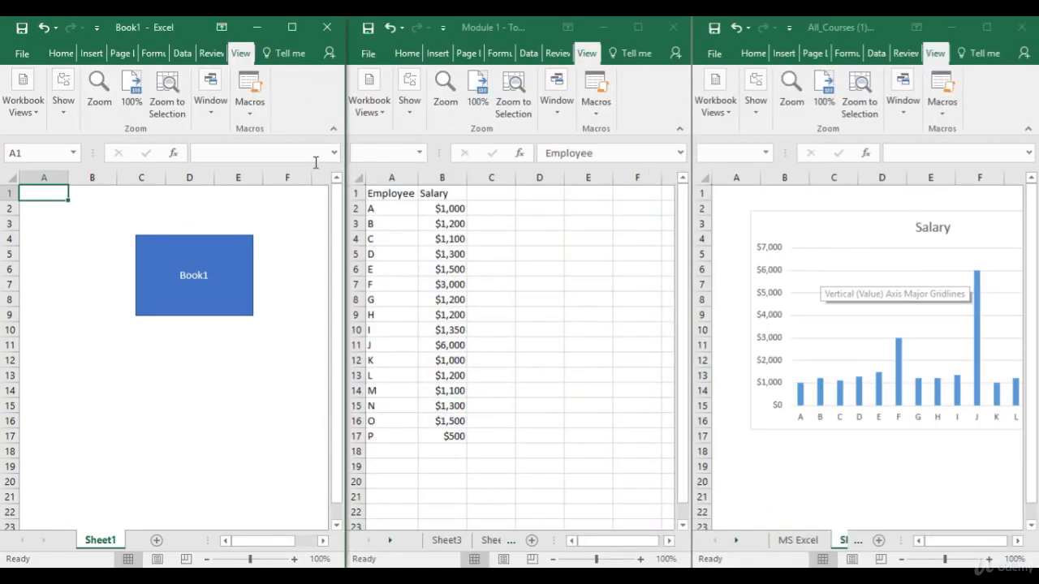
{"action": "left_click", "coordinate": [292, 27]}
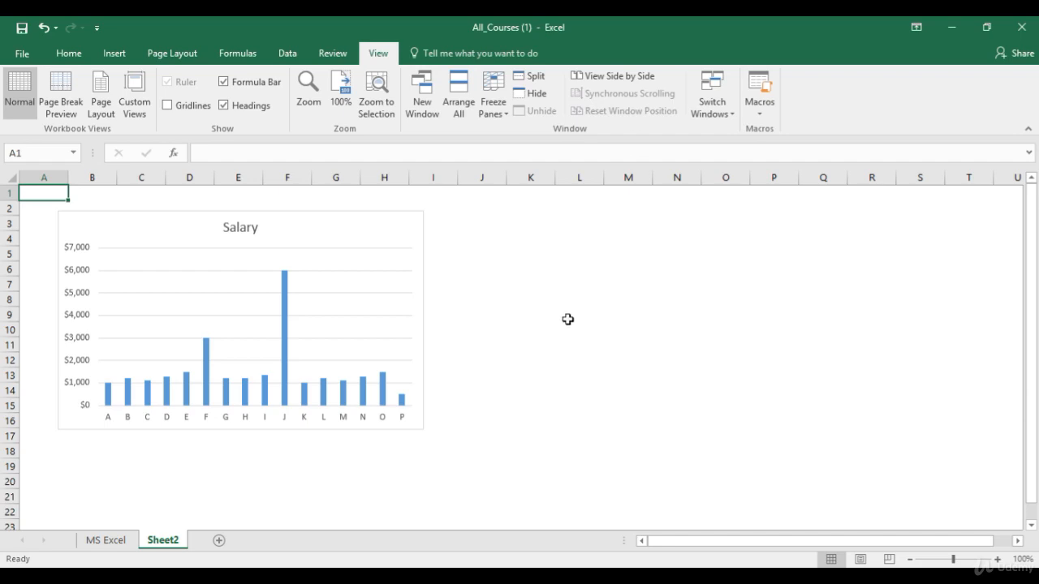
{"action": "key", "text": "alt+Tab"}
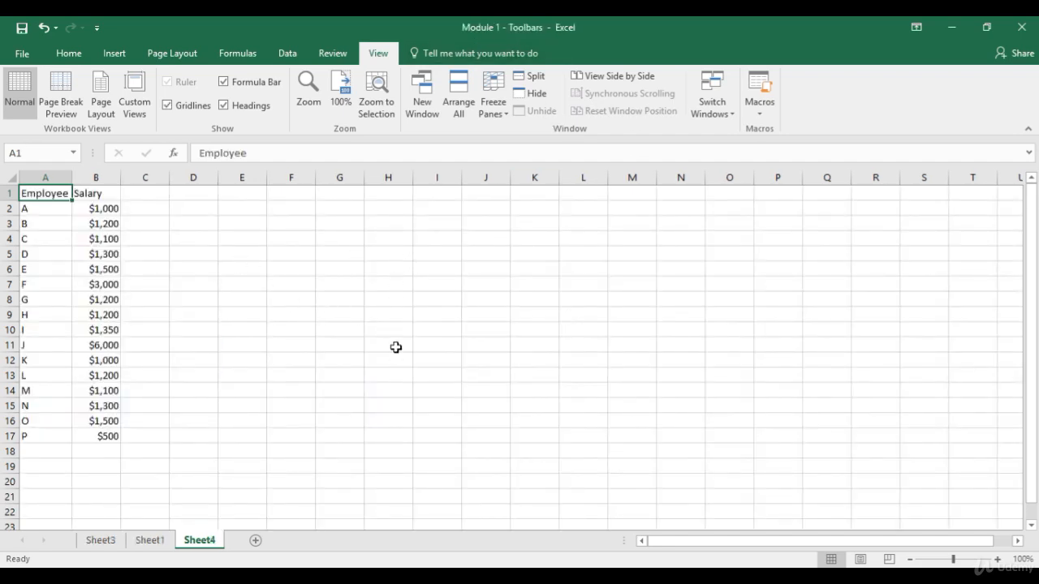
{"action": "key", "text": "ctrl+Tab"}
{"action": "key", "text": "ctrl+Tab"}
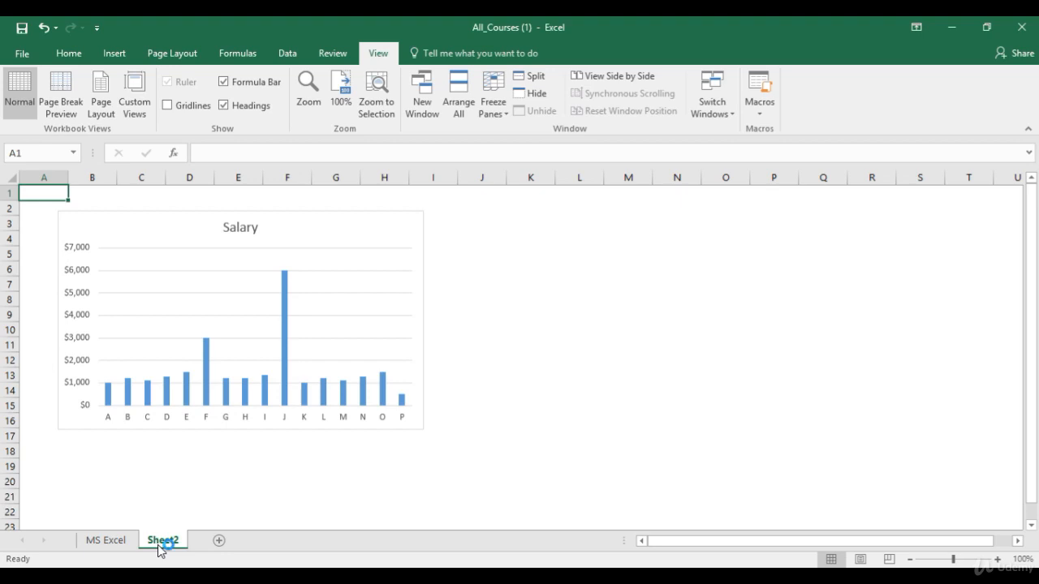
Step: Copy Sheet2 into Module 1 - Toolbars.xlsx with Create a copy, then view Sheet4 and Sheet2 (2)
{"action": "right_click", "coordinate": [159, 542]}
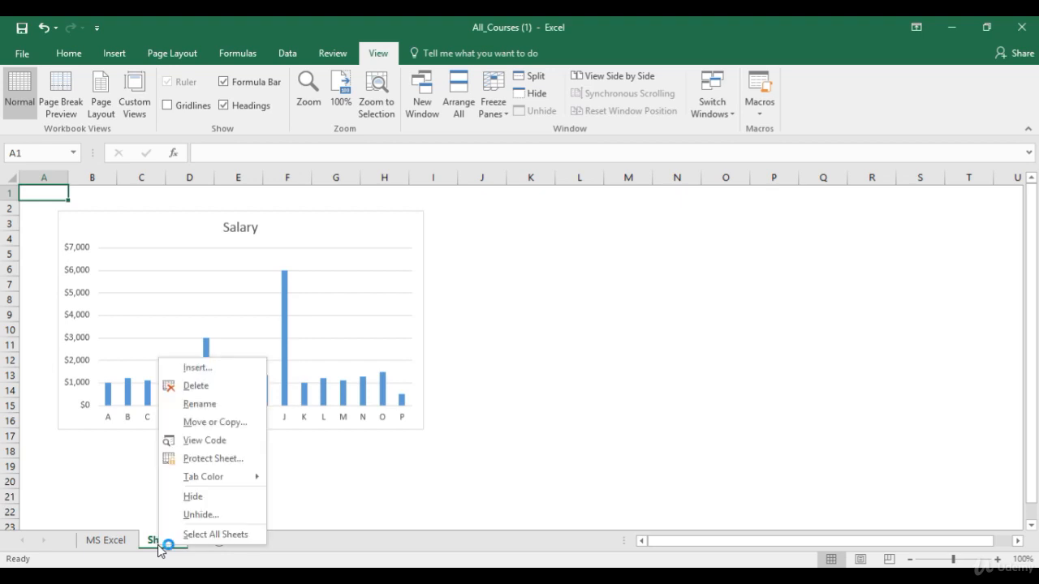
{"action": "left_click", "coordinate": [224, 423]}
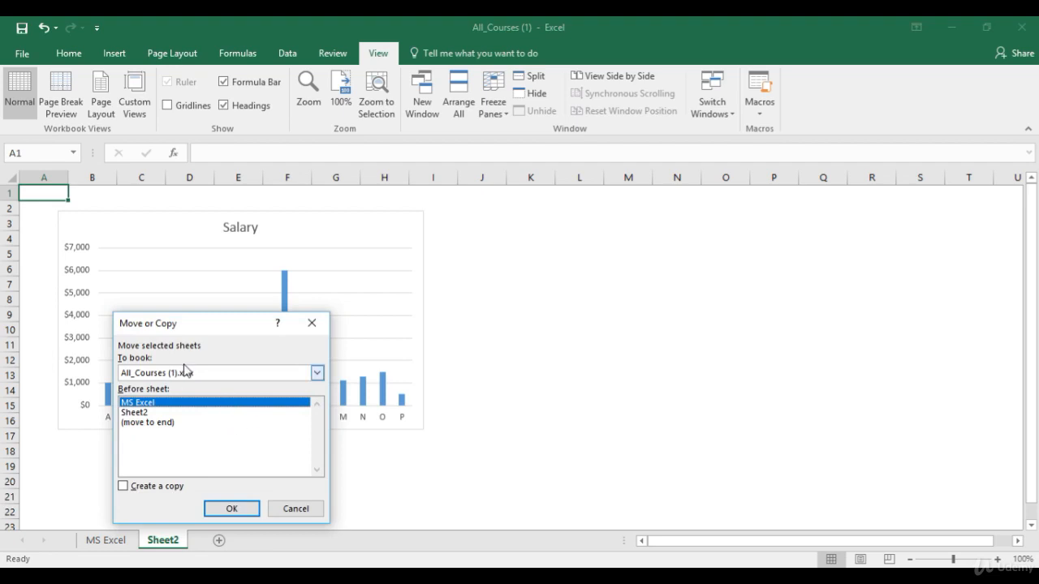
{"action": "left_click", "coordinate": [316, 374]}
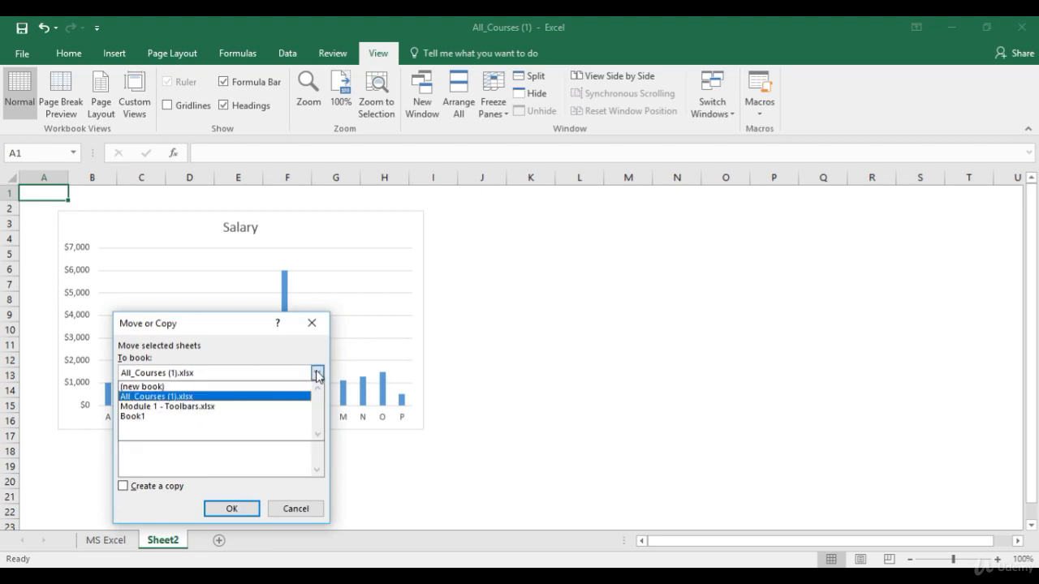
{"action": "left_click", "coordinate": [208, 414]}
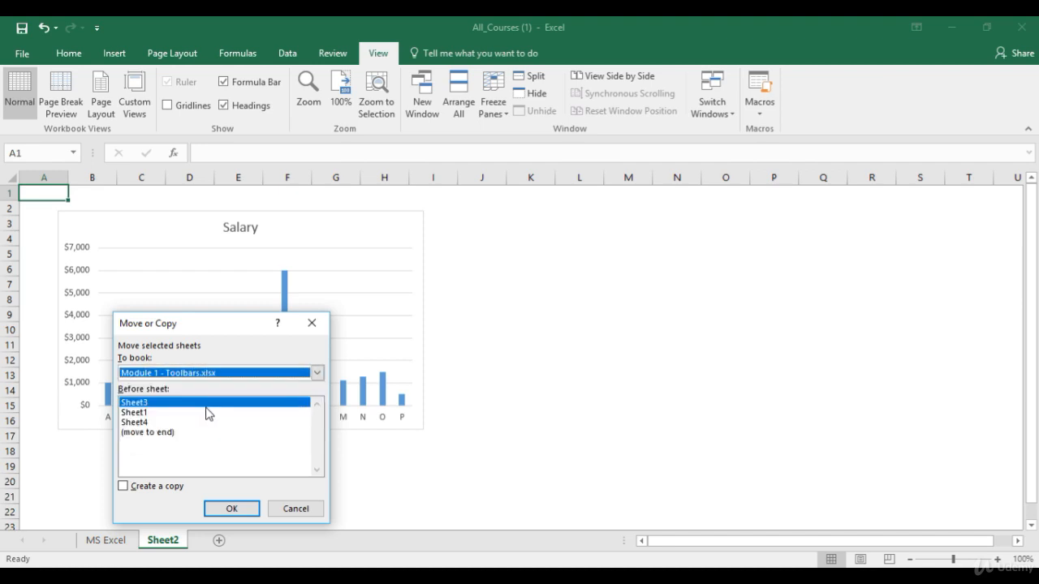
{"action": "left_click", "coordinate": [123, 486]}
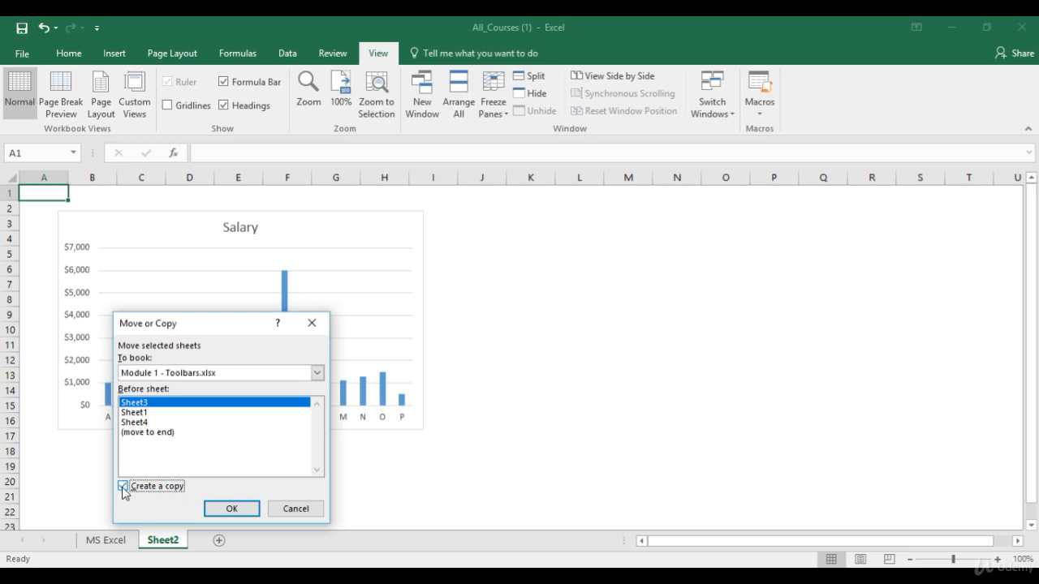
{"action": "left_click", "coordinate": [226, 509]}
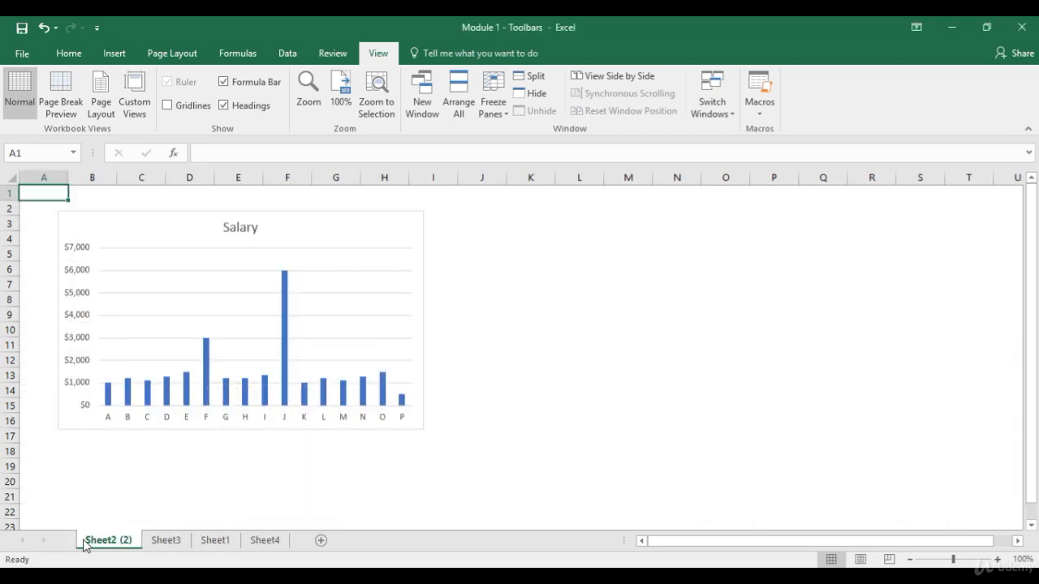
{"action": "left_click", "coordinate": [255, 540]}
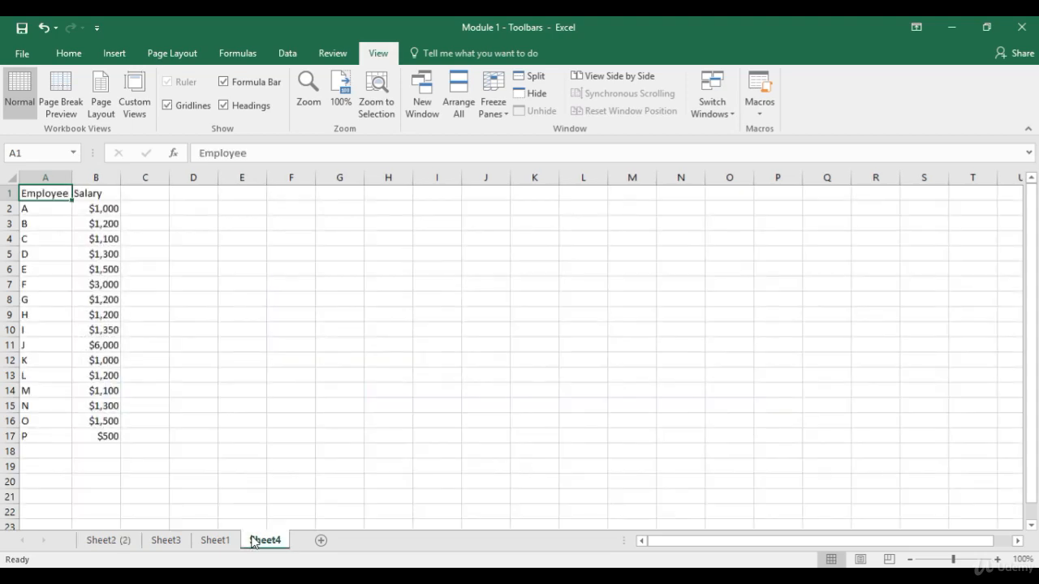
{"action": "left_click", "coordinate": [109, 542]}
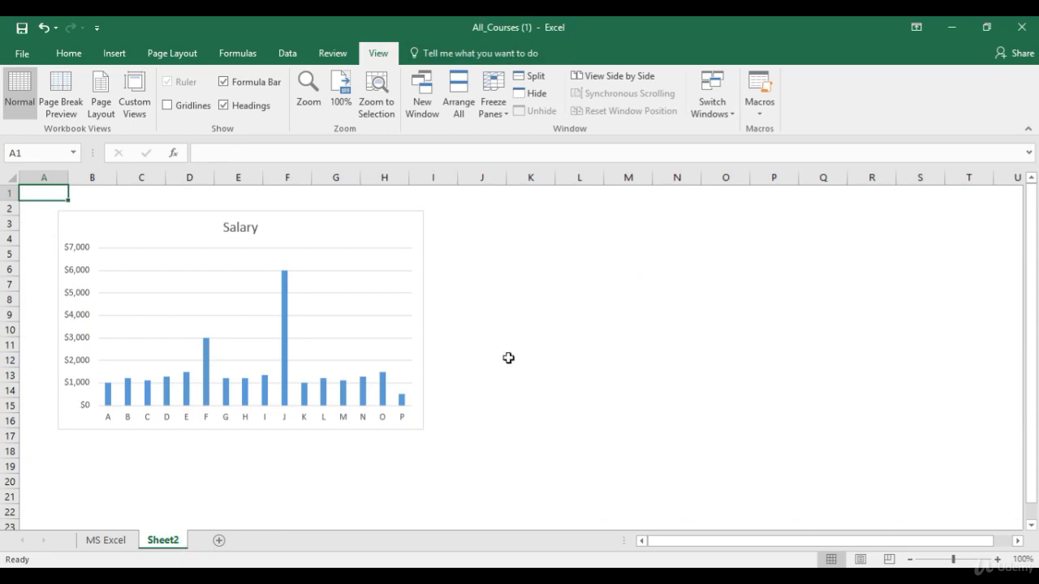
Step: Cancel the Move or Copy dialog for Sheet2 and reopen its sheet menu
{"action": "right_click", "coordinate": [143, 547]}
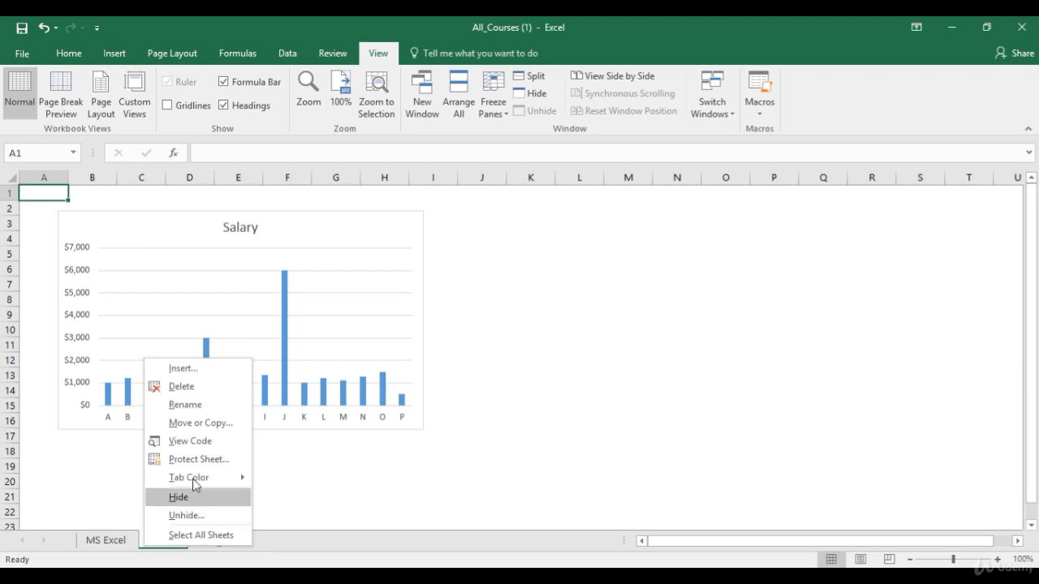
{"action": "left_click", "coordinate": [203, 427]}
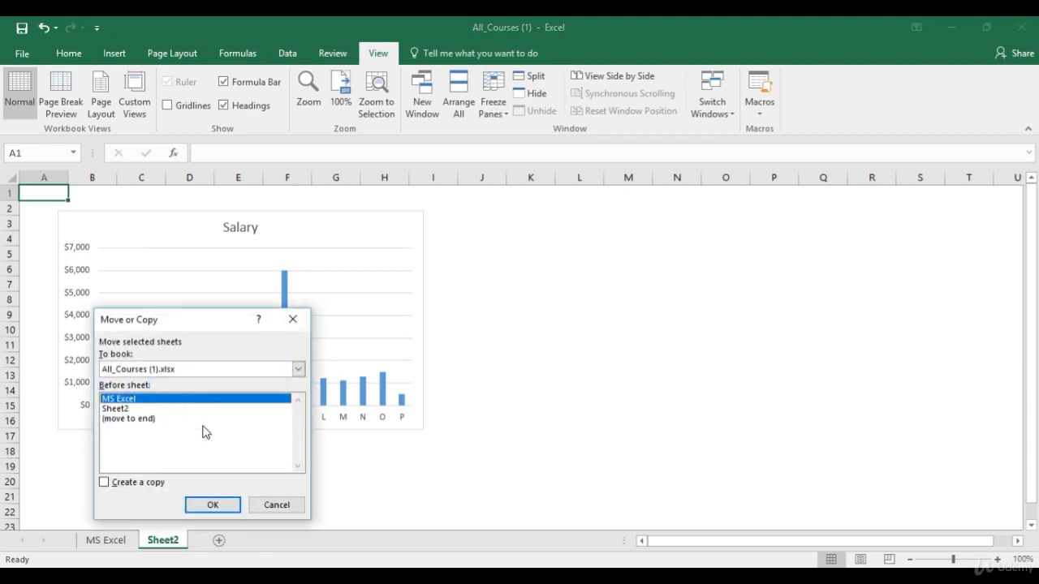
{"action": "left_click", "coordinate": [272, 508]}
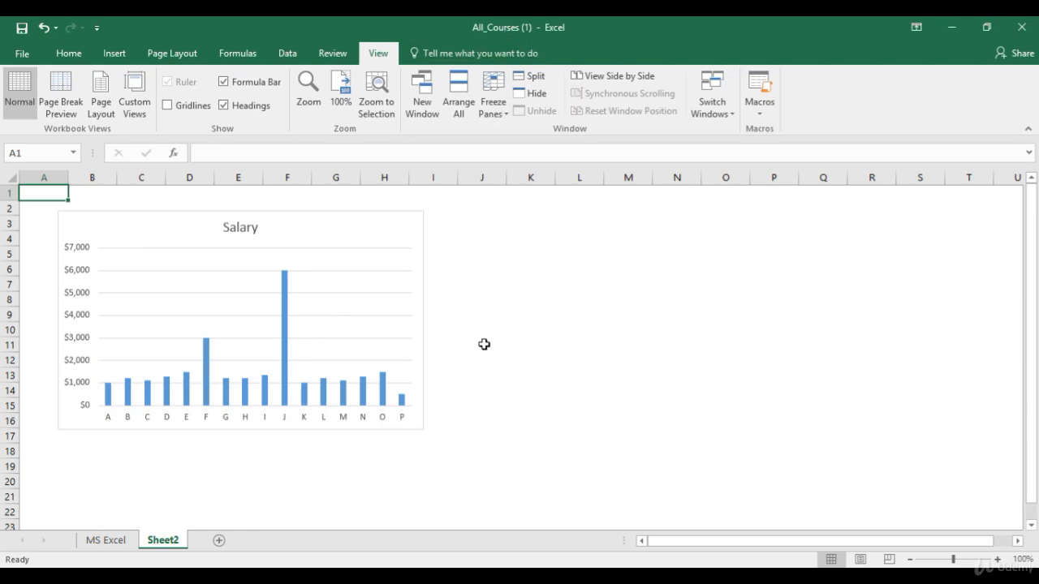
{"action": "right_click", "coordinate": [163, 545]}
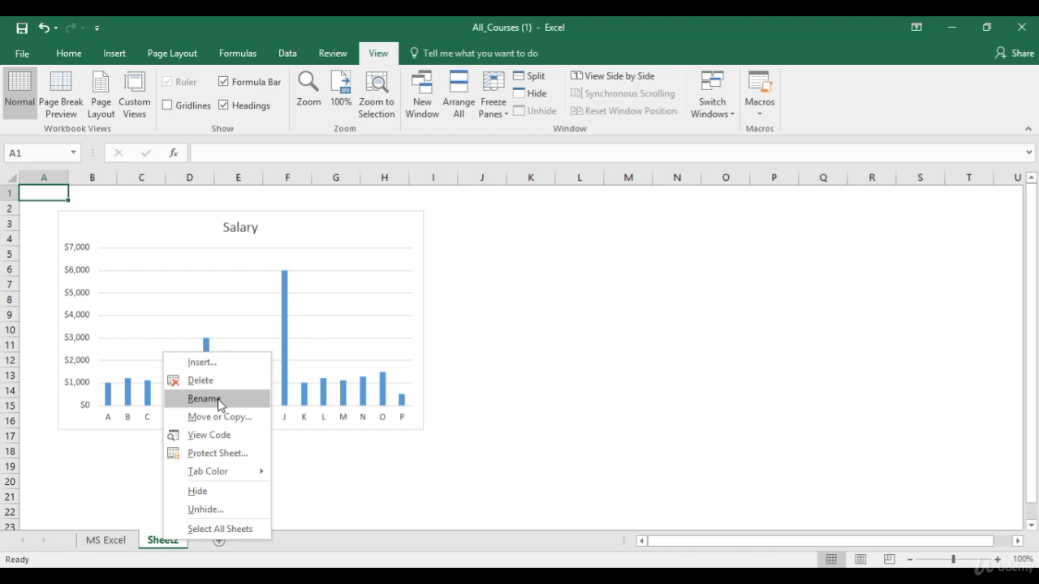
Step: Hide Sheet2, unhide it again, and return to Module 1 - Toolbars' Home ribbon
{"action": "left_click", "coordinate": [208, 492]}
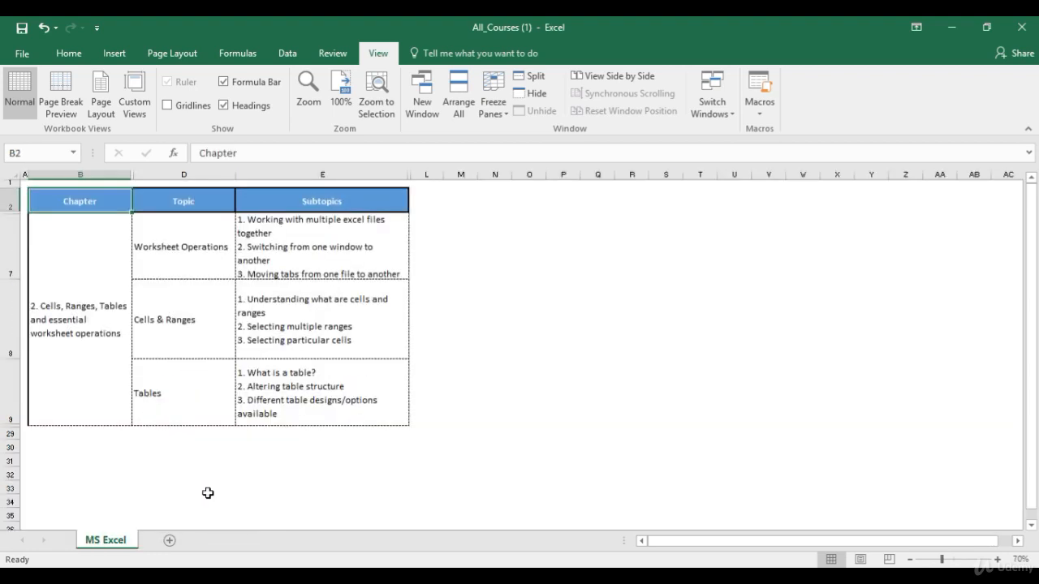
{"action": "right_click", "coordinate": [131, 542]}
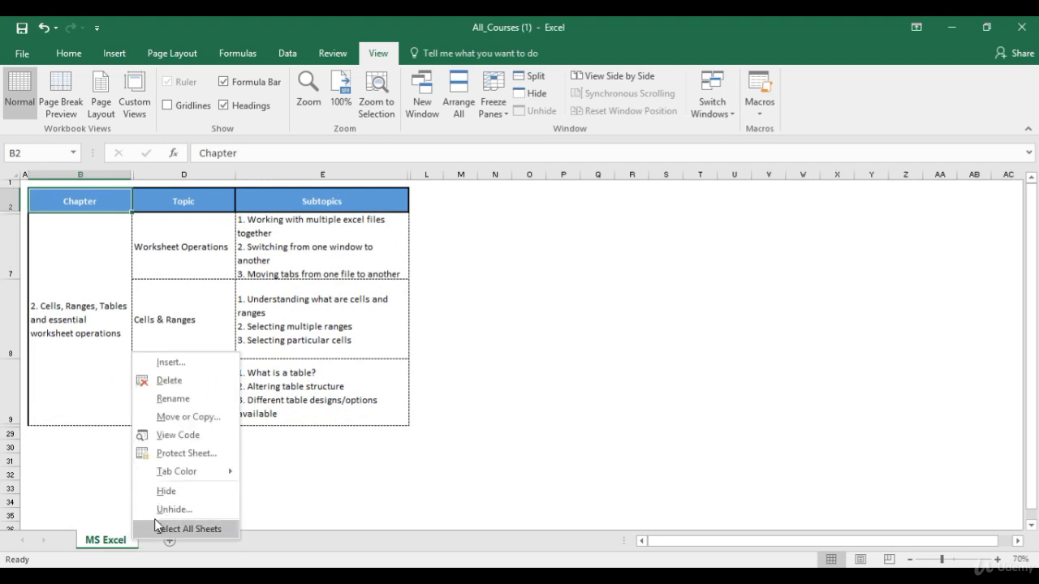
{"action": "left_click", "coordinate": [169, 510]}
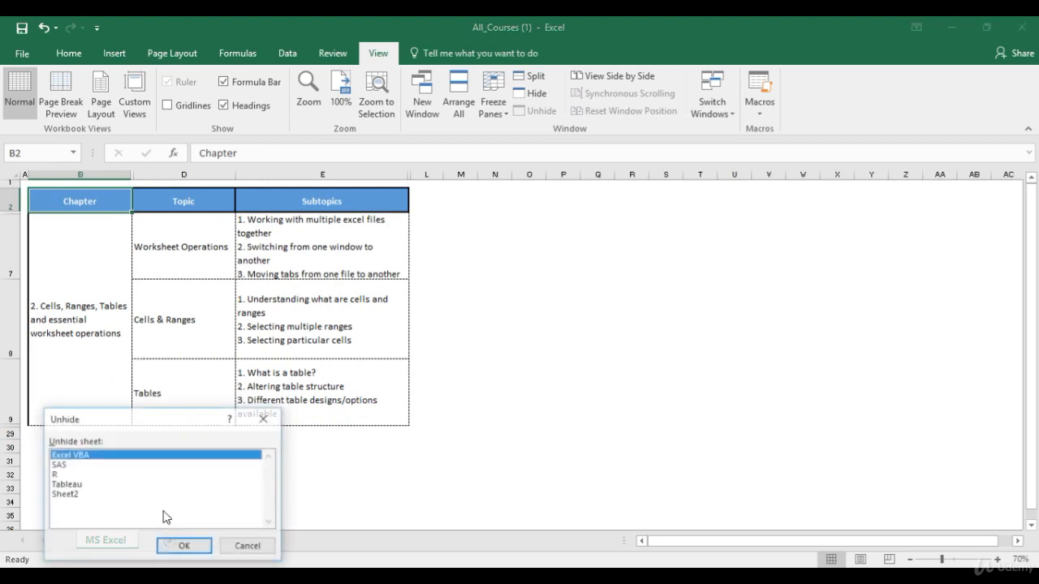
{"action": "left_click", "coordinate": [69, 494]}
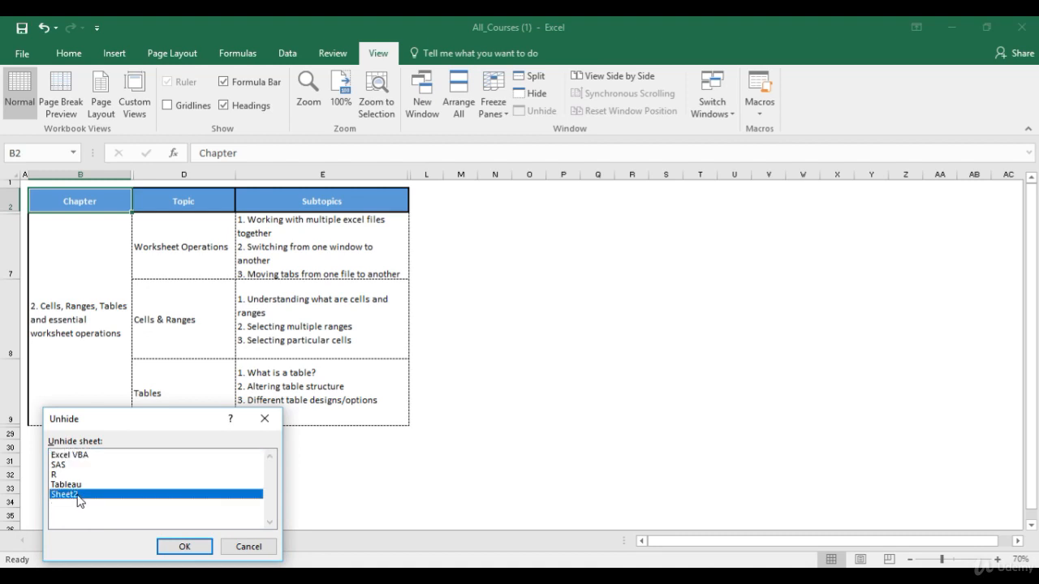
{"action": "left_click", "coordinate": [189, 546]}
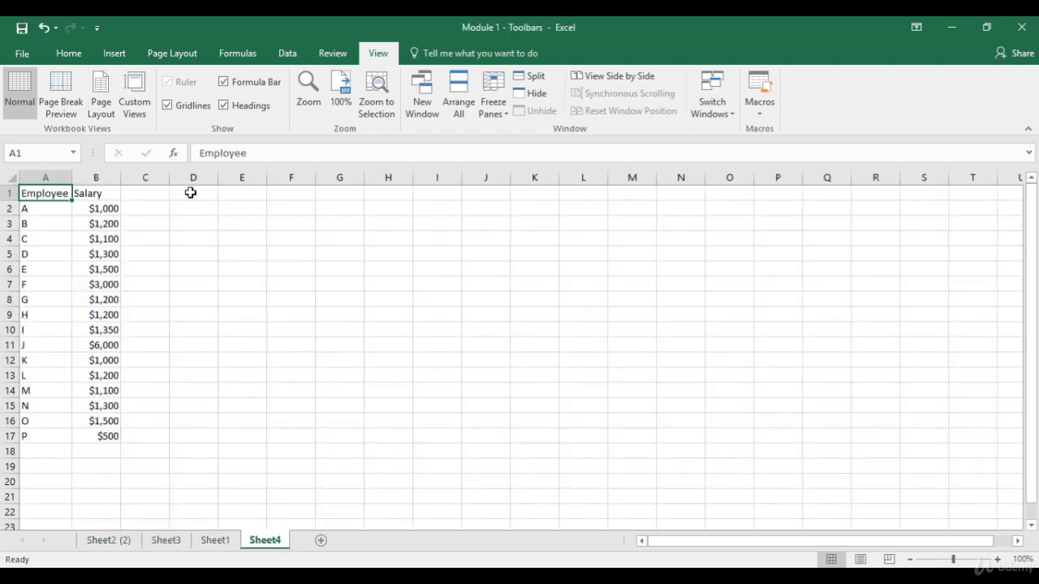
{"action": "left_click", "coordinate": [69, 52]}
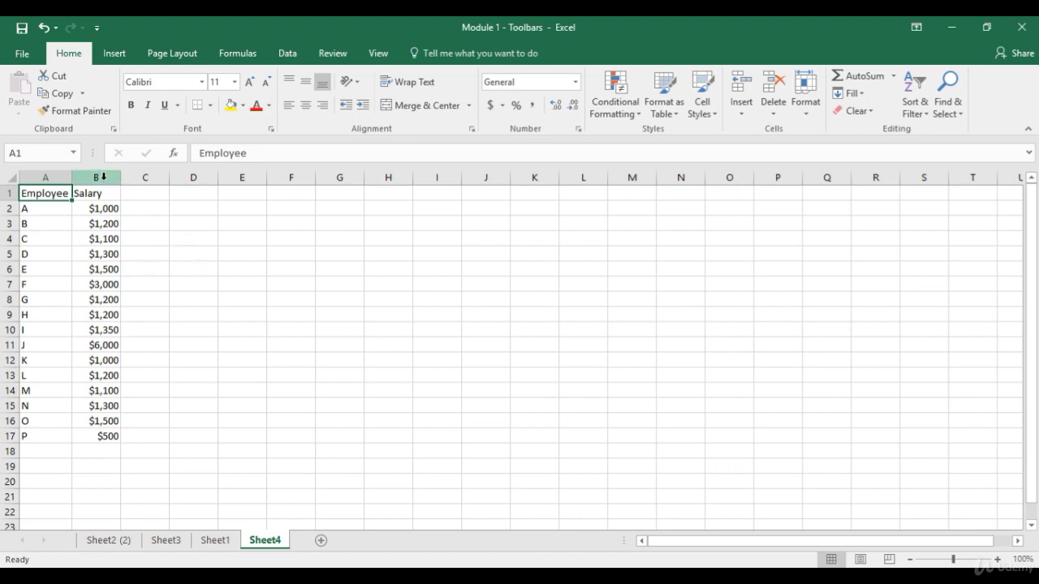
Step: Insert a blank column B before Salary, delete it, then select row 5
{"action": "left_click", "coordinate": [103, 176]}
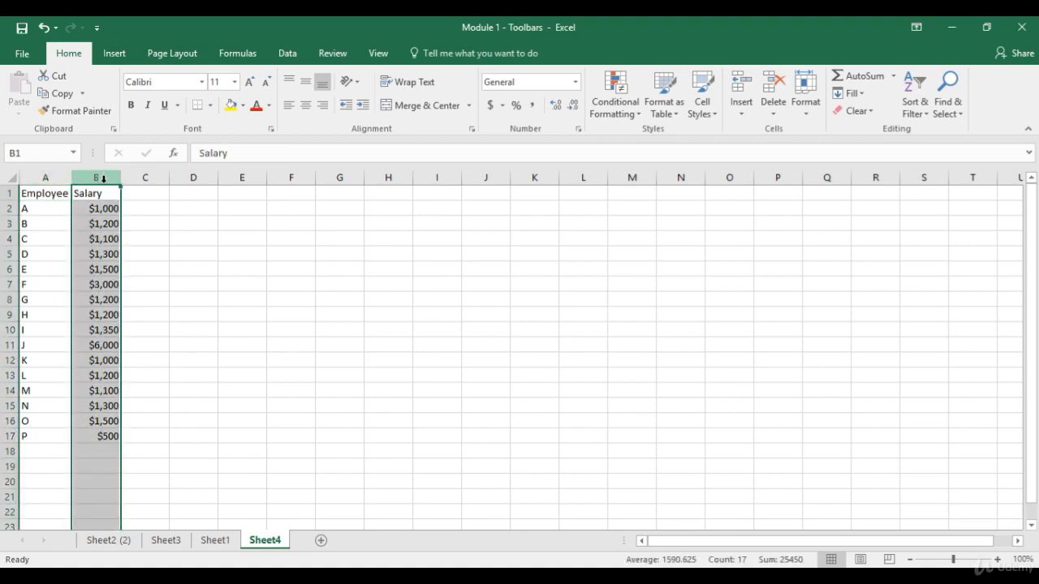
{"action": "right_click", "coordinate": [105, 186]}
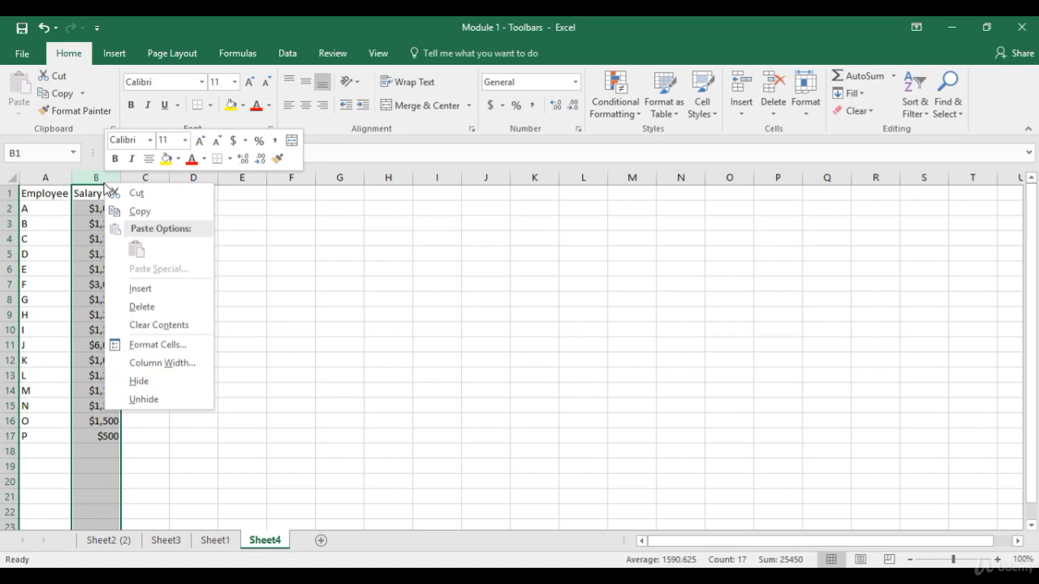
{"action": "left_click", "coordinate": [141, 288]}
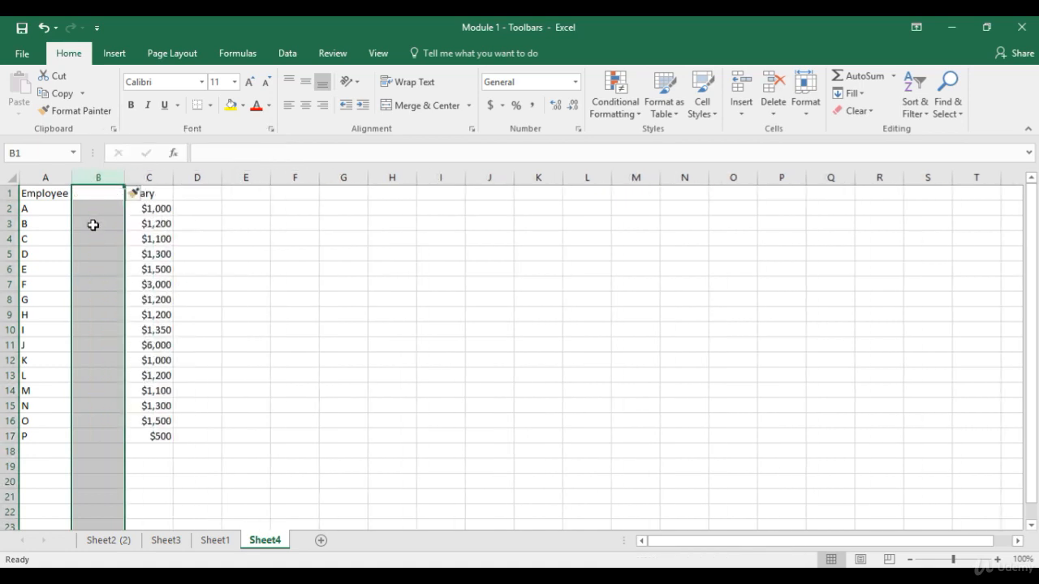
{"action": "right_click", "coordinate": [95, 173]}
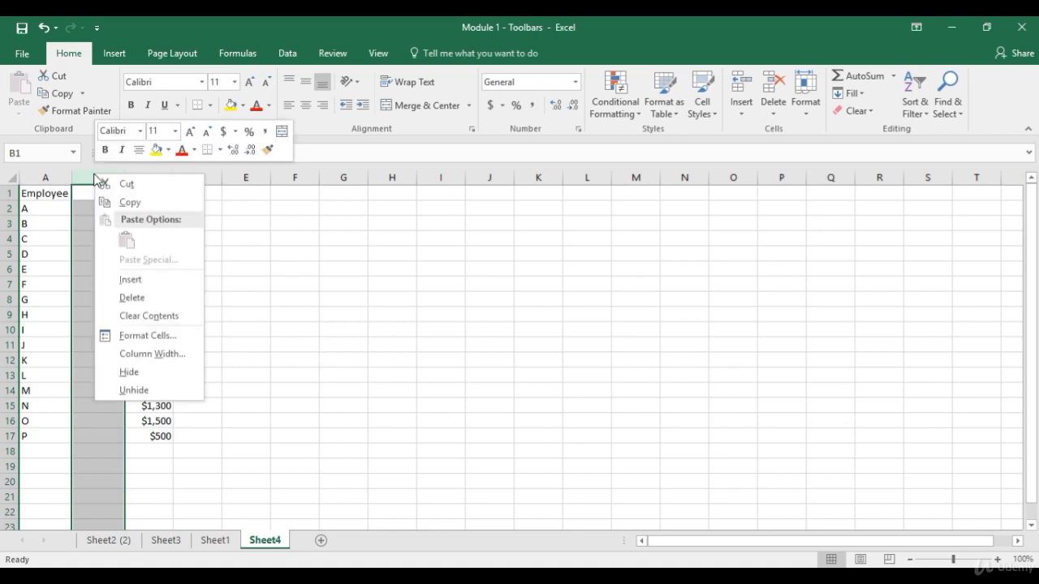
{"action": "left_click", "coordinate": [126, 298]}
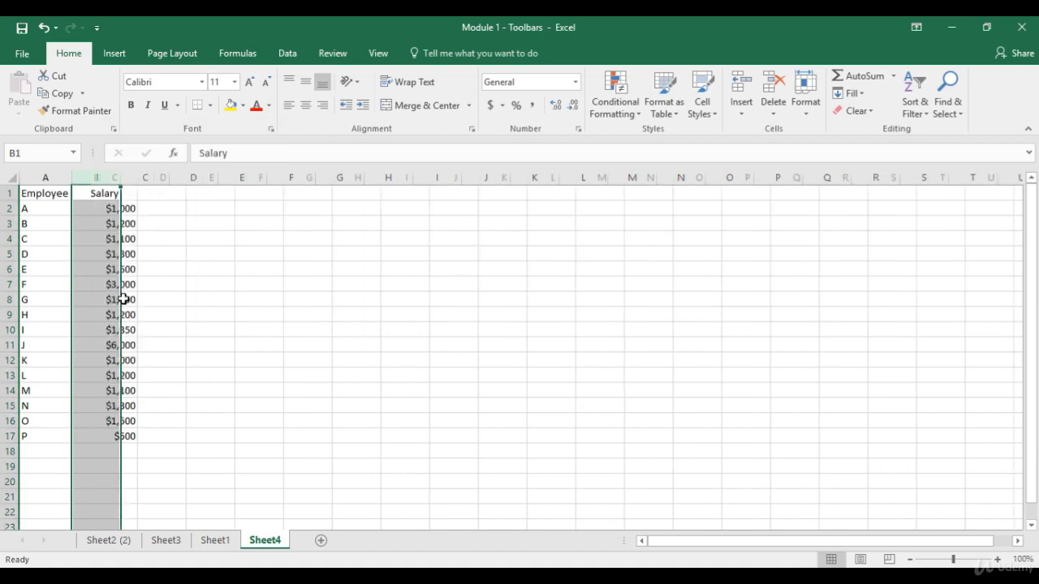
{"action": "left_click", "coordinate": [6, 254]}
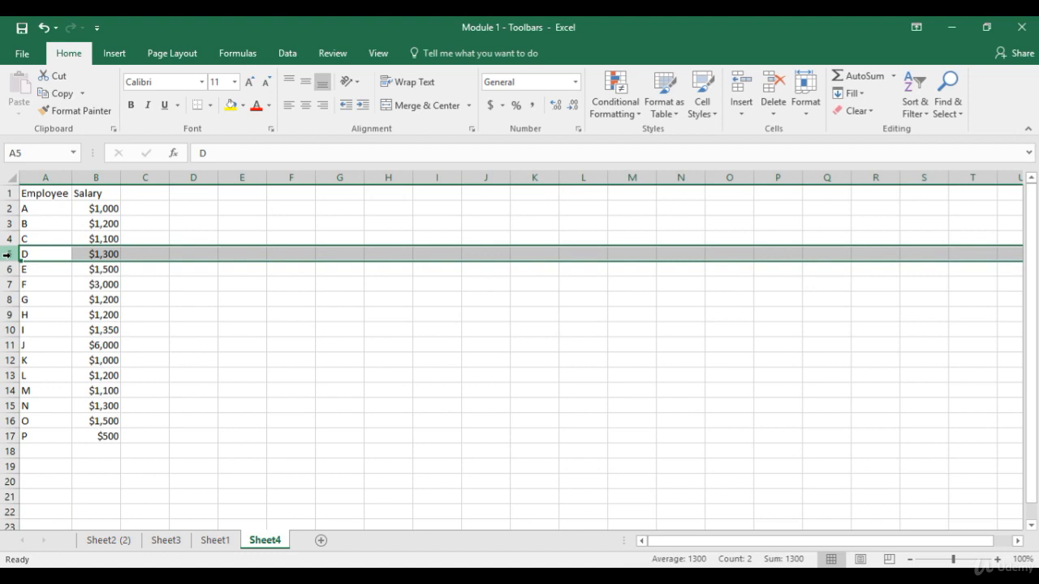
Step: Insert a blank row 5 above employee D, delete it, then select cell A1
{"action": "right_click", "coordinate": [8, 255]}
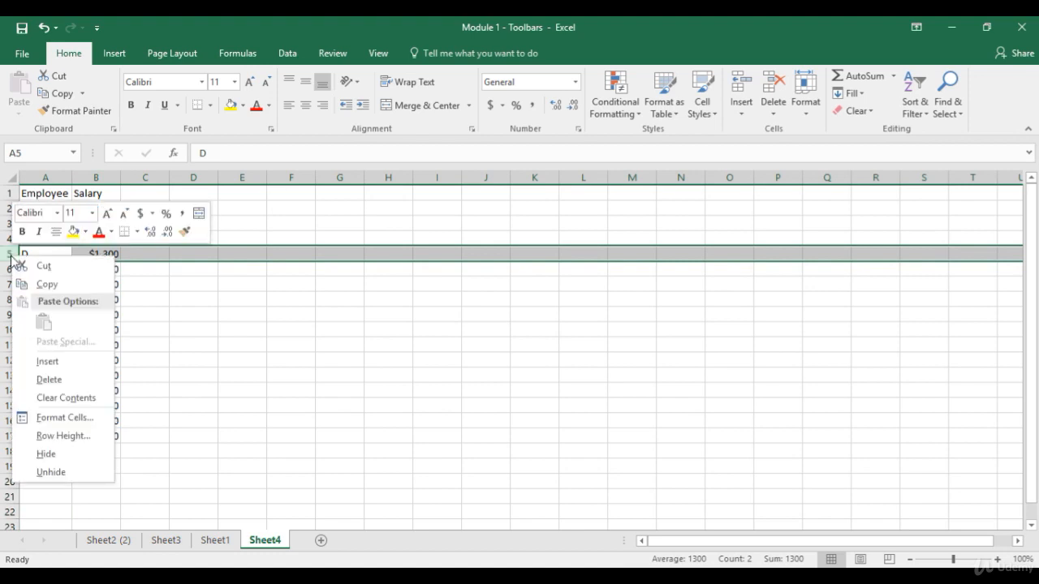
{"action": "left_click", "coordinate": [62, 362]}
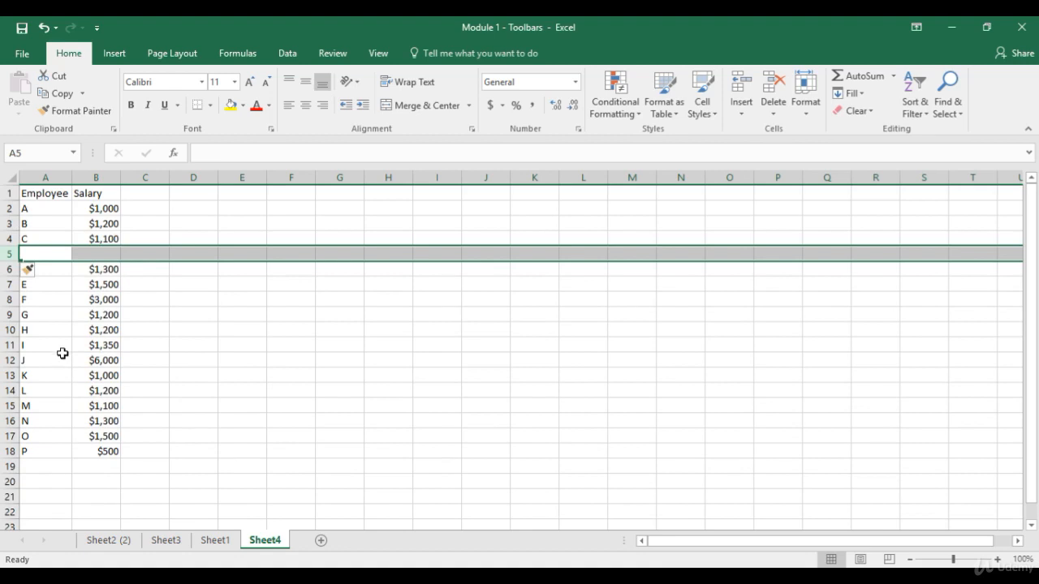
{"action": "right_click", "coordinate": [4, 253]}
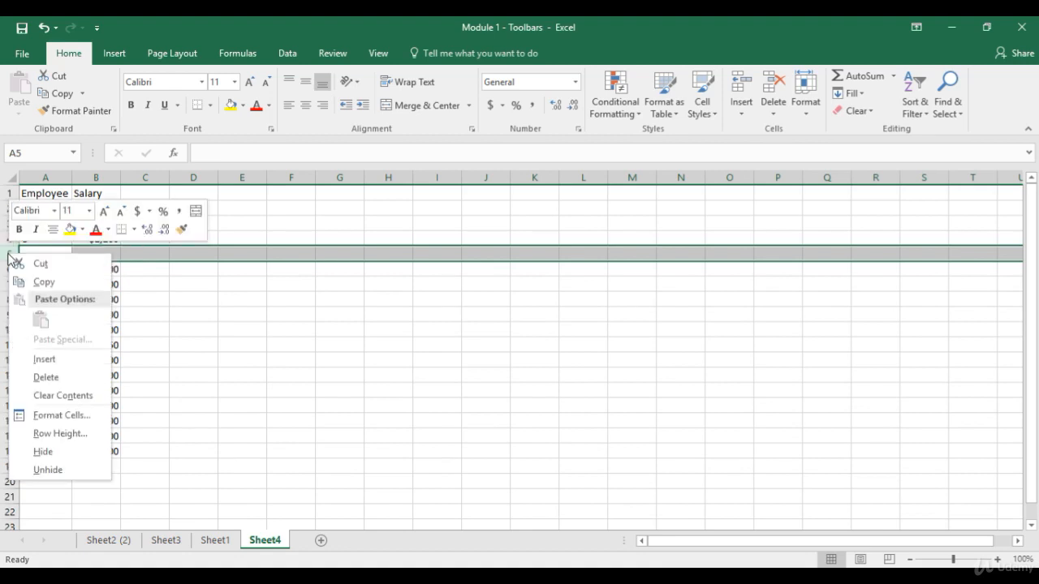
{"action": "left_click", "coordinate": [63, 379]}
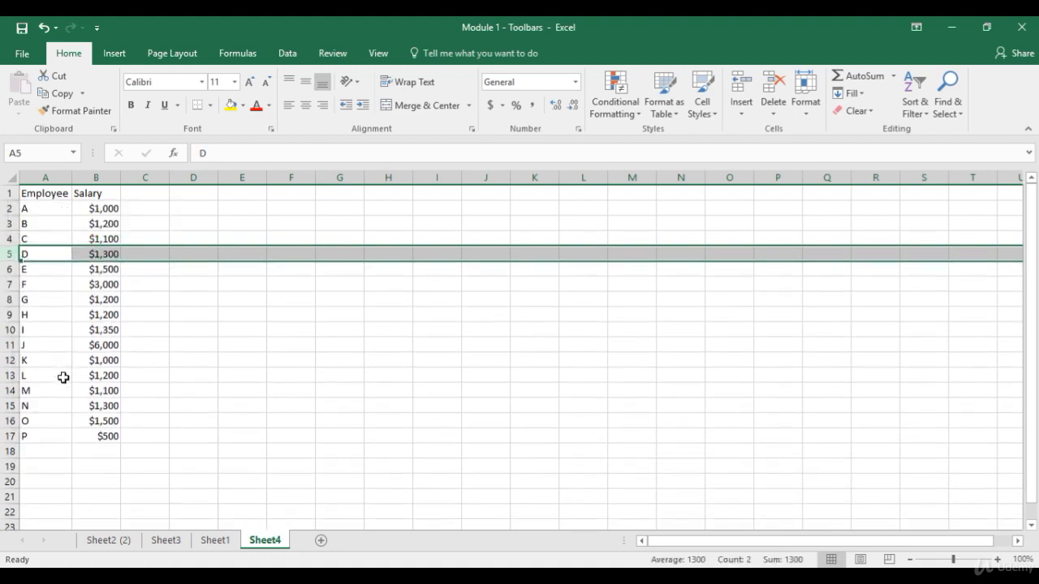
{"action": "left_click", "coordinate": [30, 195]}
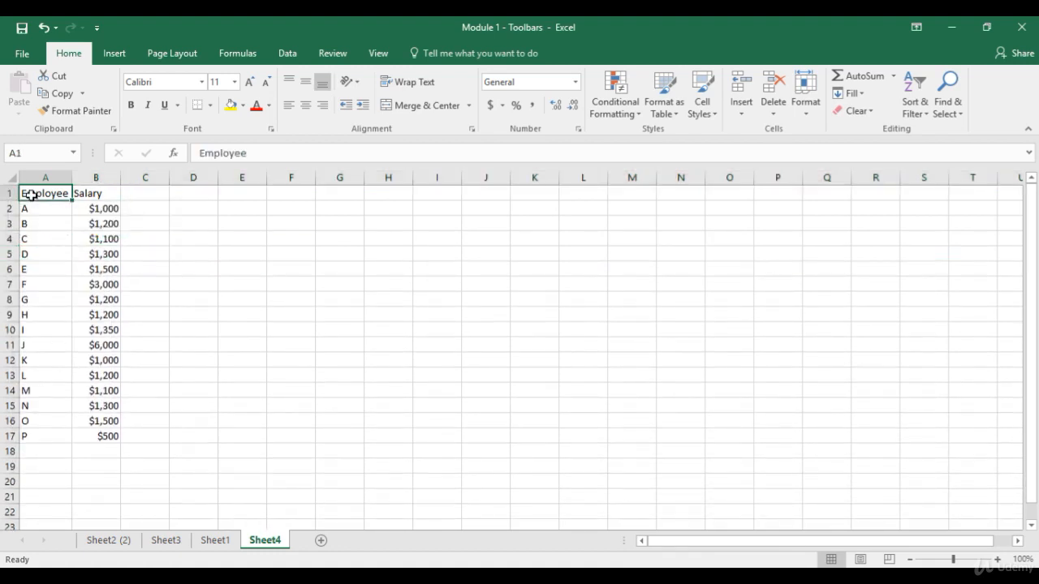
Step: Clear row 8's contents (G, $1,200) and undo it, twice over
{"action": "right_click", "coordinate": [5, 300]}
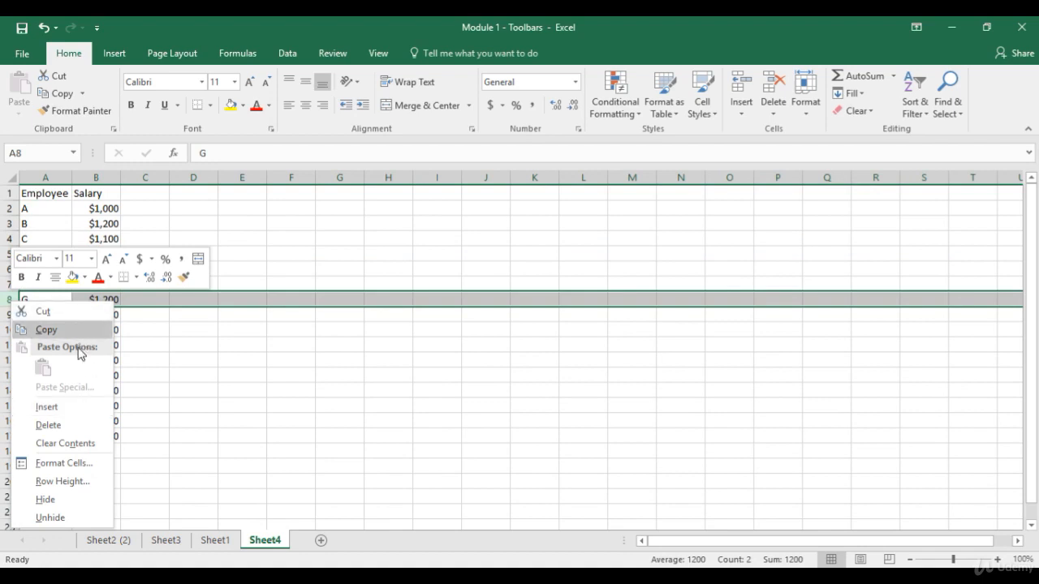
{"action": "left_click", "coordinate": [74, 445]}
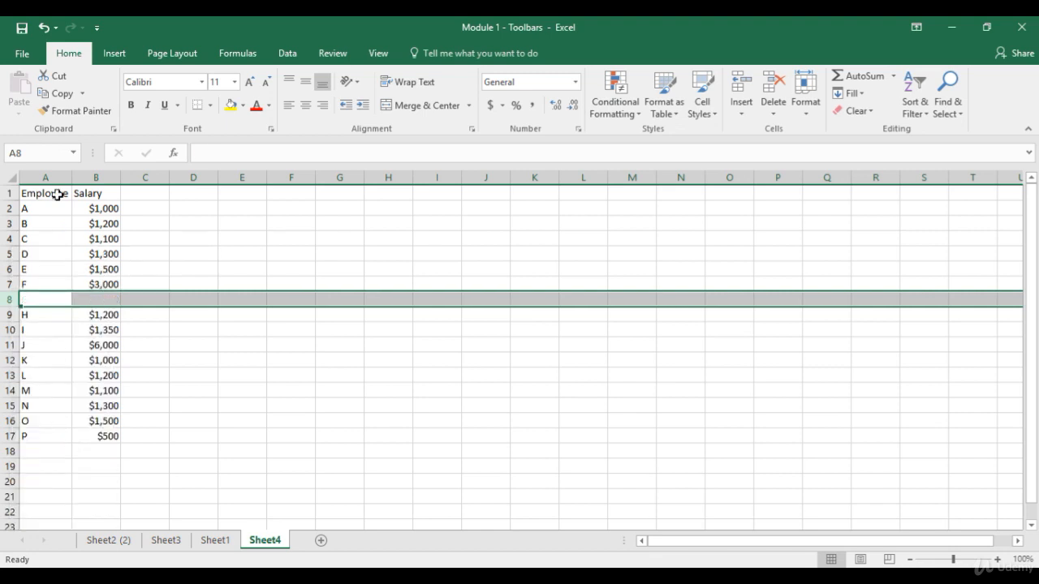
{"action": "left_click", "coordinate": [43, 30]}
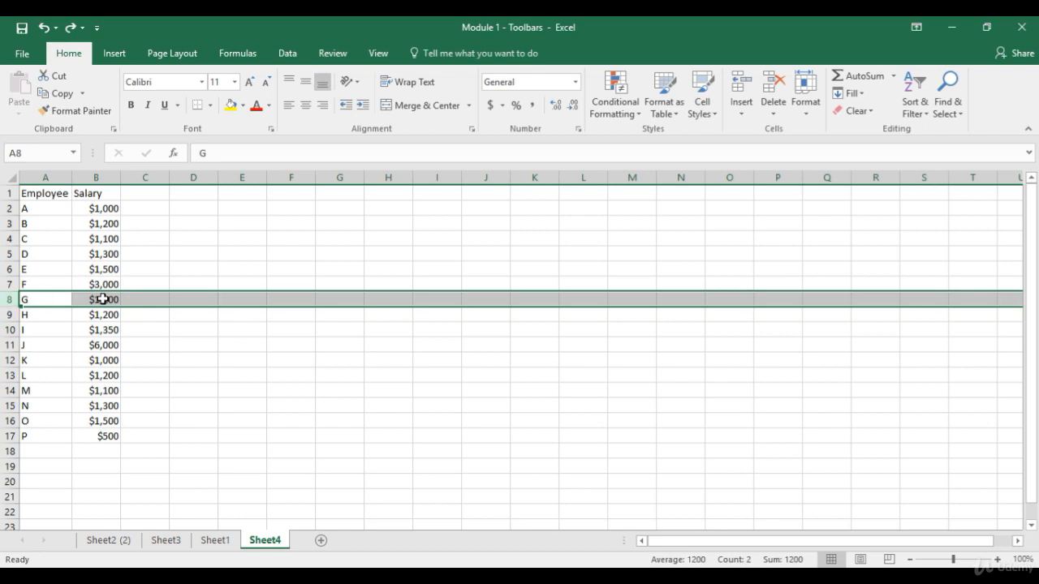
{"action": "right_click", "coordinate": [9, 299]}
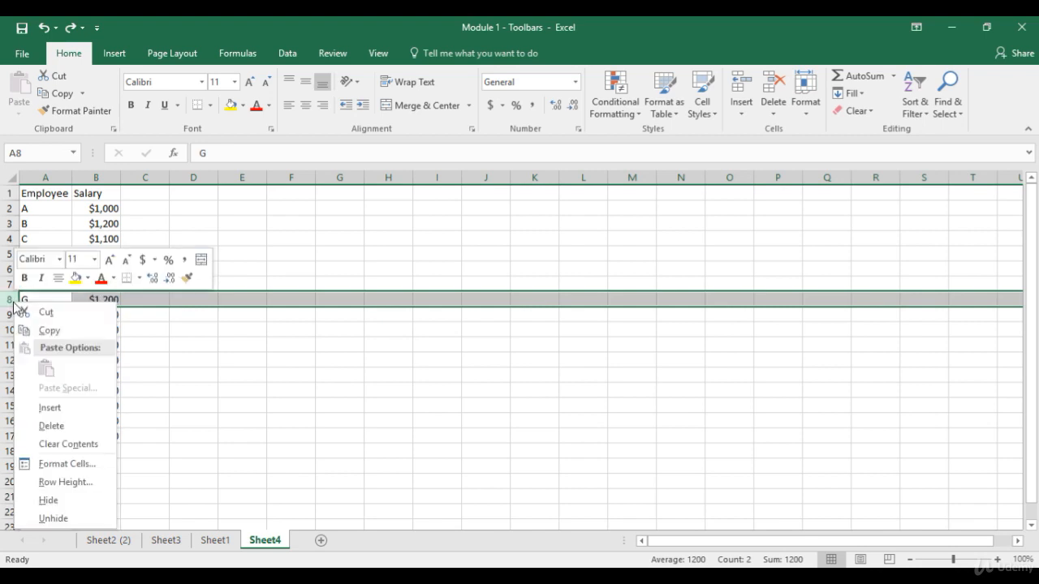
{"action": "left_click", "coordinate": [62, 444]}
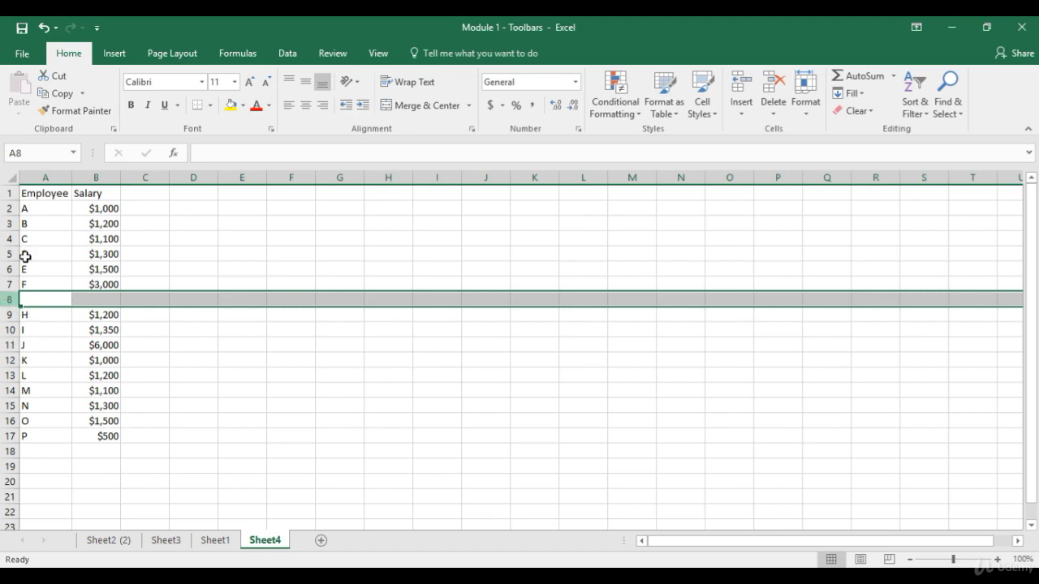
{"action": "left_click", "coordinate": [43, 28]}
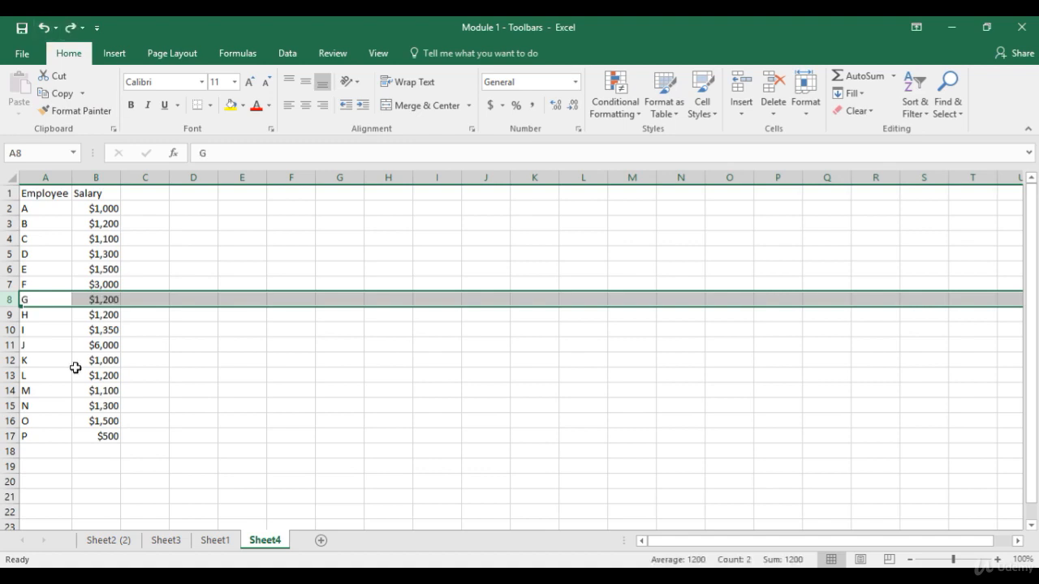
Step: Set row 8's height to 10, then 100, then back to 15
{"action": "right_click", "coordinate": [7, 300]}
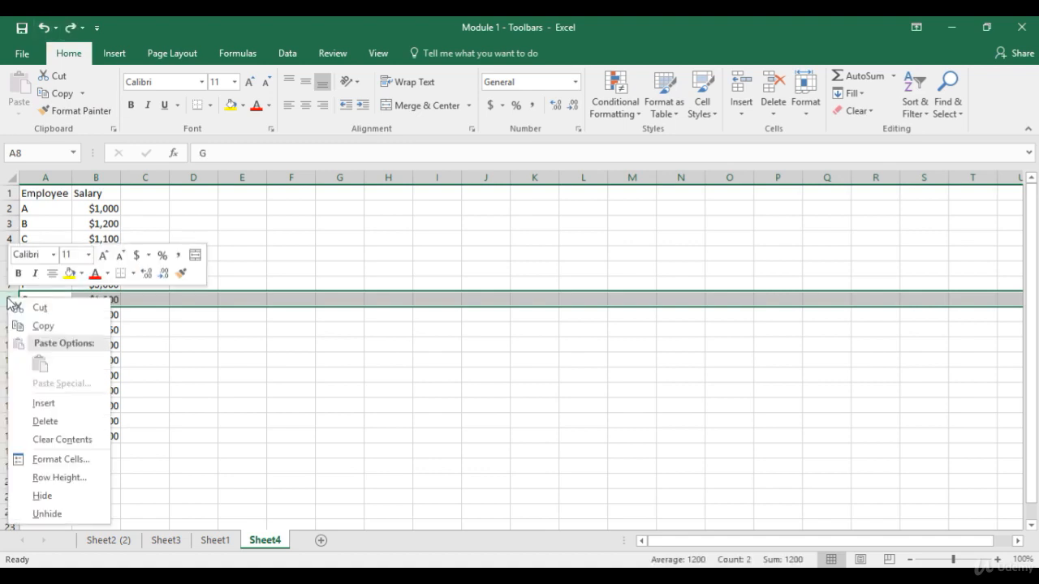
{"action": "left_click", "coordinate": [59, 477]}
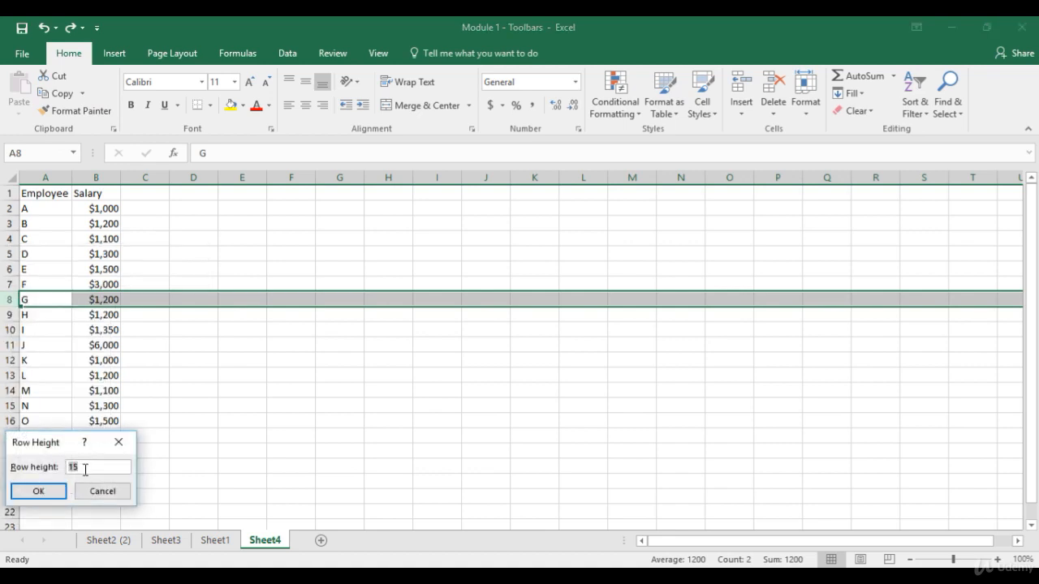
{"action": "type", "text": "1,20"}
{"action": "key", "text": "Return"}
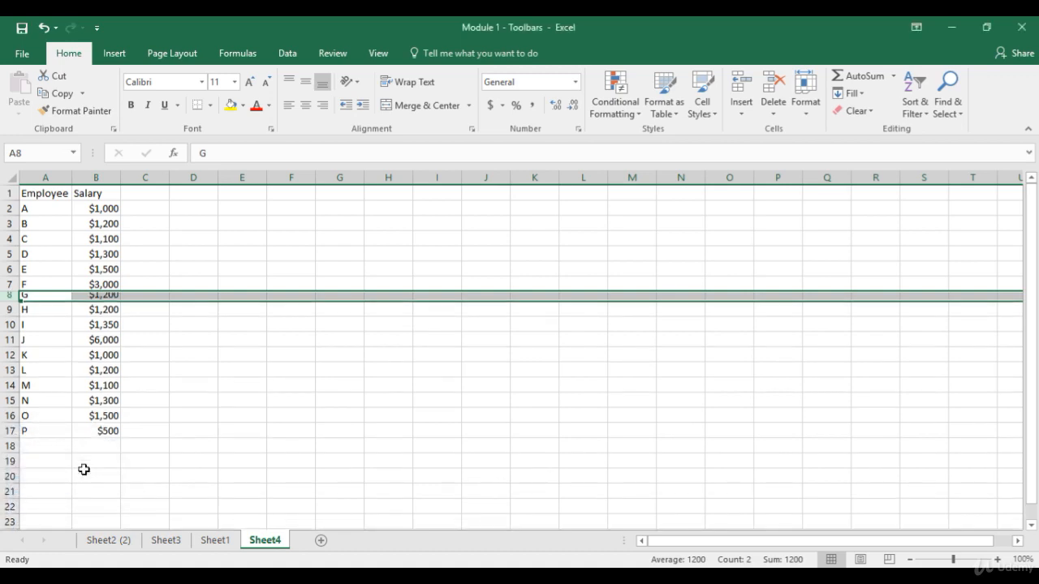
{"action": "right_click", "coordinate": [8, 295]}
{"action": "left_click", "coordinate": [78, 477]}
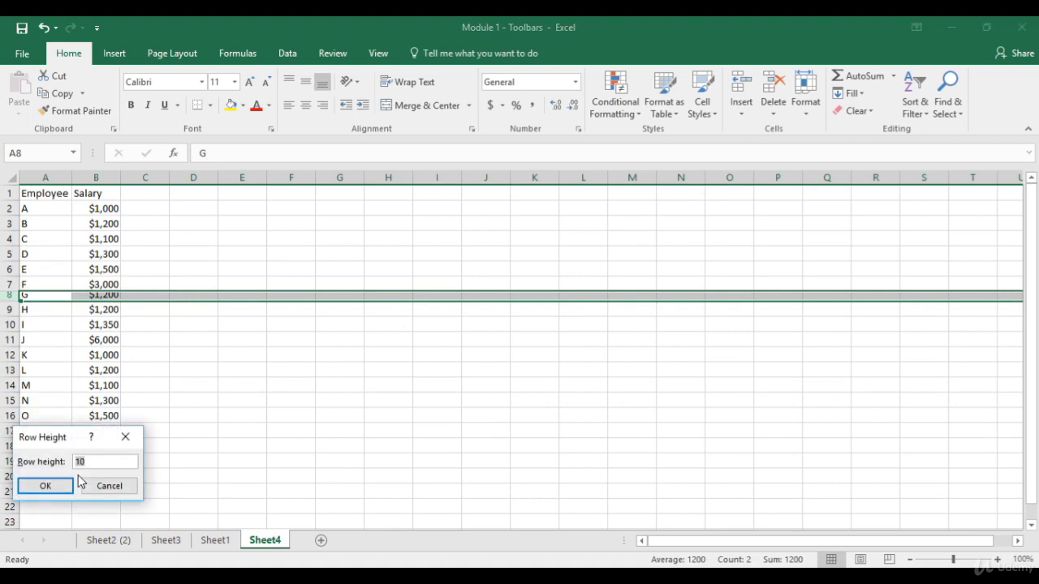
{"action": "type", "text": "1,00"}
{"action": "key", "text": "Return"}
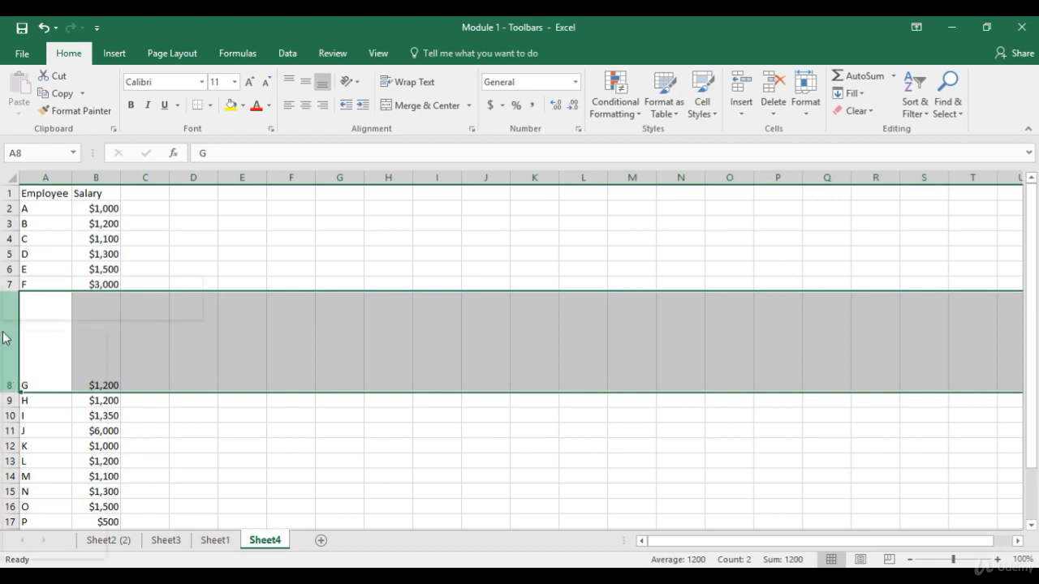
{"action": "right_click", "coordinate": [3, 333]}
{"action": "left_click", "coordinate": [53, 510]}
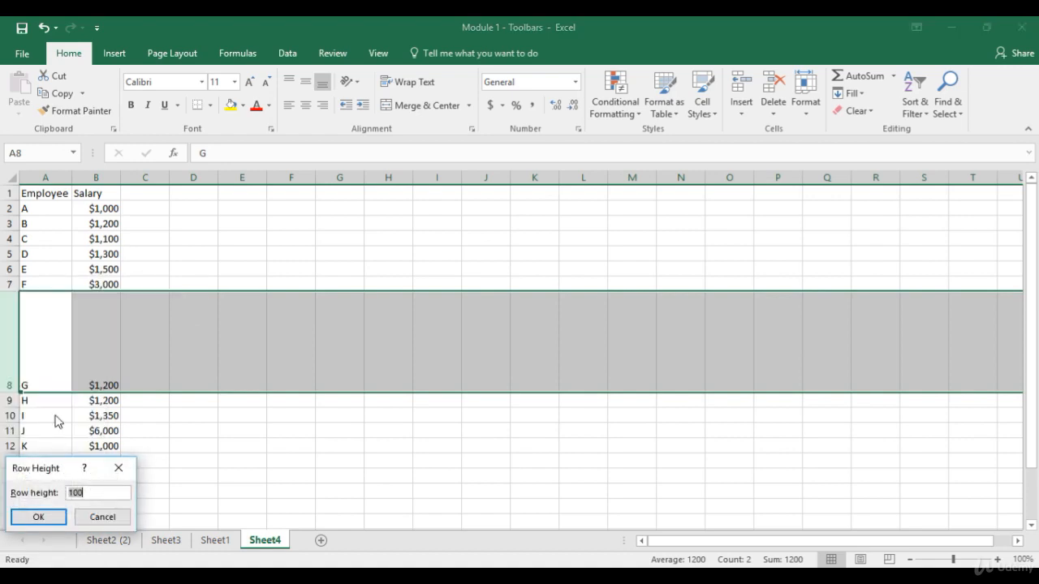
{"action": "type", "text": "15"}
{"action": "key", "text": "Return"}
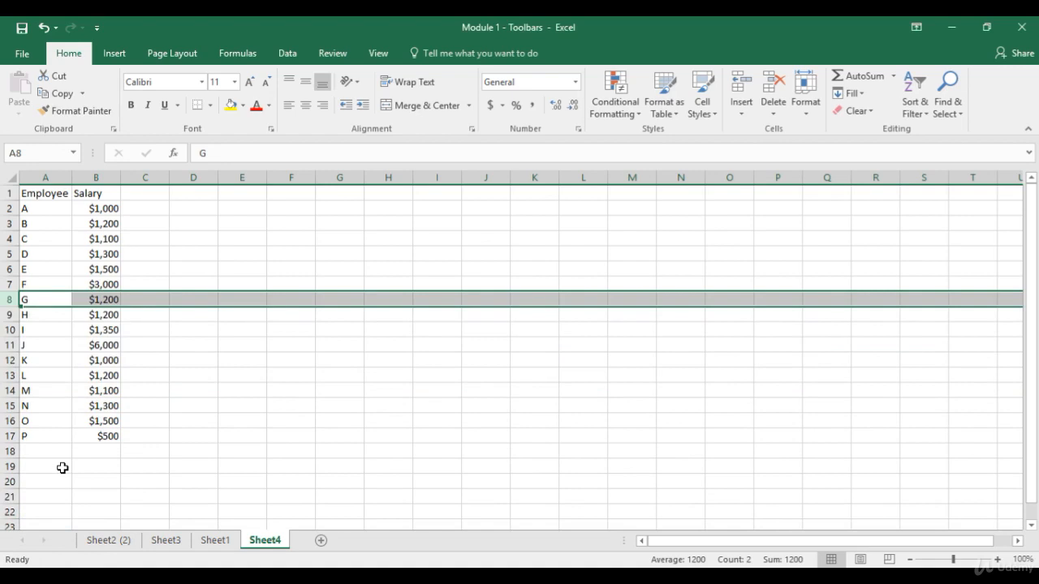
Step: Set the Salary column B width to 12
{"action": "left_click", "coordinate": [106, 177]}
{"action": "right_click", "coordinate": [110, 181]}
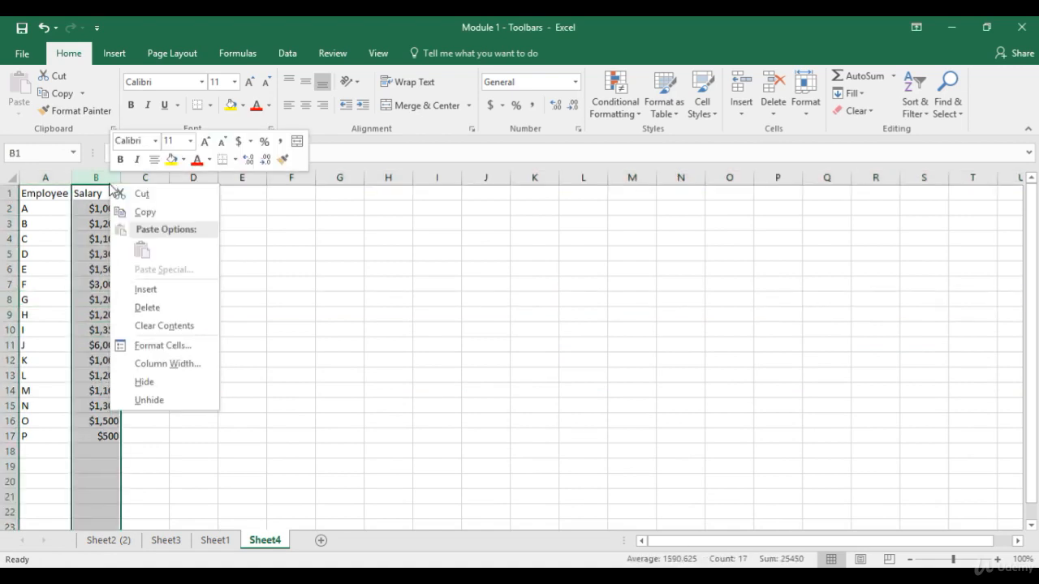
{"action": "left_click", "coordinate": [164, 364]}
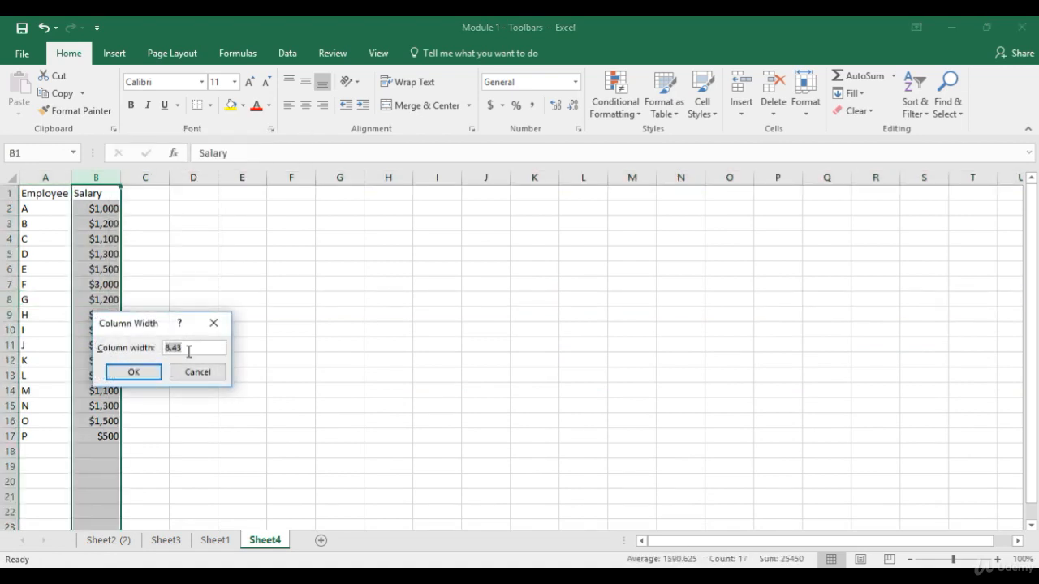
{"action": "type", "text": "12"}
{"action": "key", "text": "Return"}
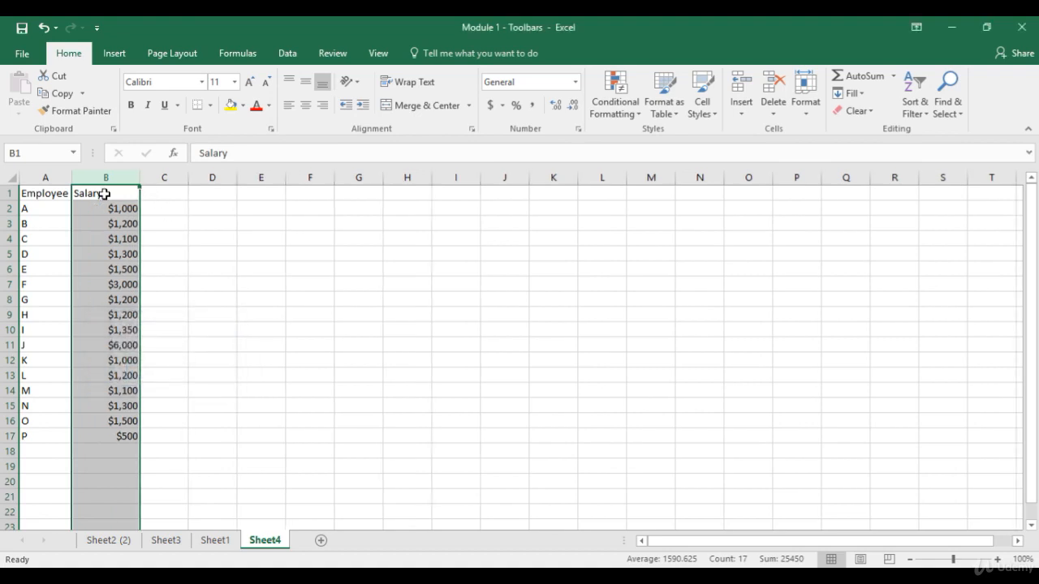
{"action": "left_click", "coordinate": [104, 194]}
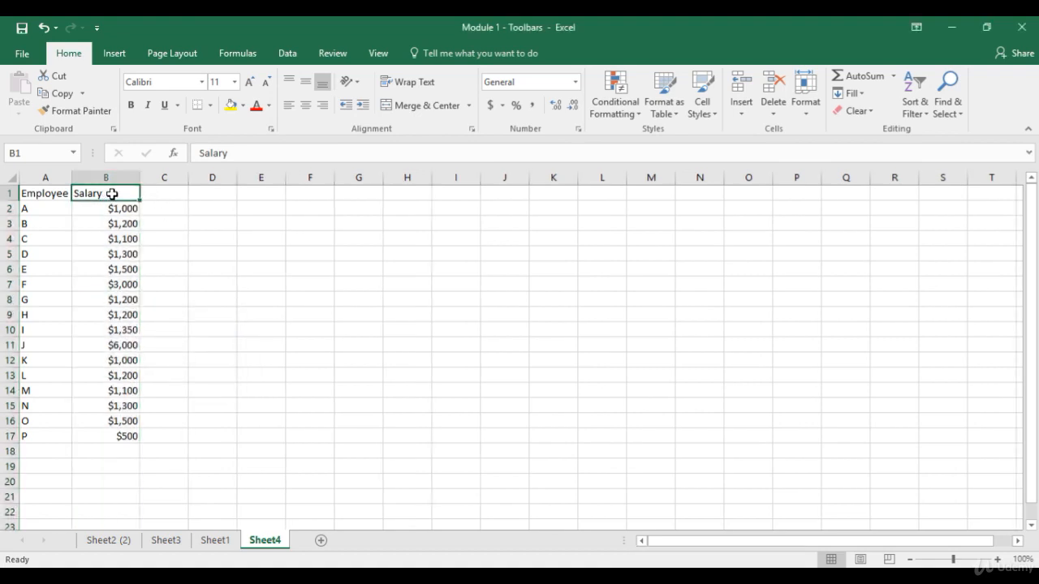
Step: Hide rows 6 through 8 holding employees E, F and G, leaving cell A5 selected
{"action": "right_click", "coordinate": [9, 269]}
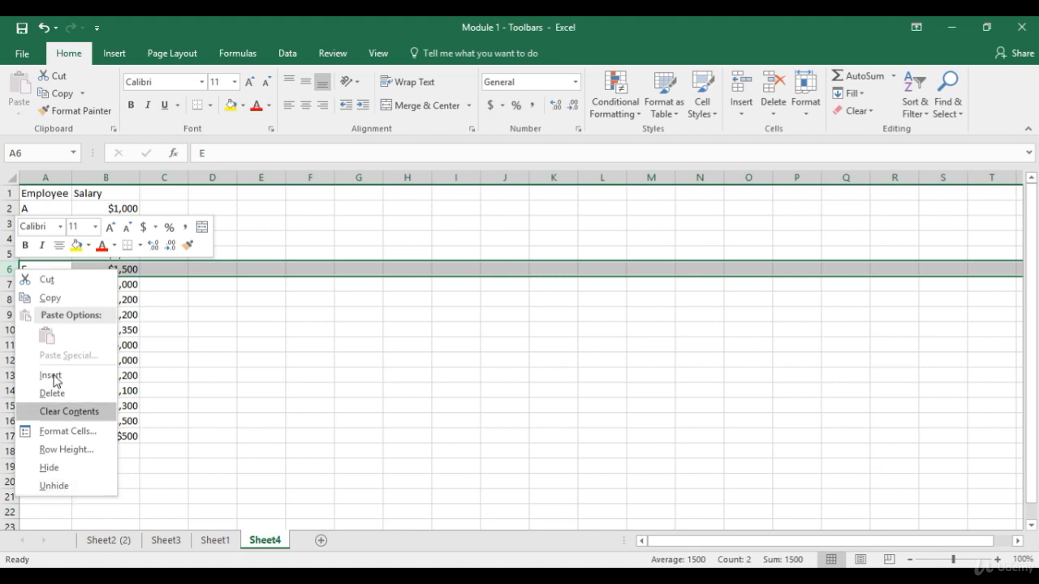
{"action": "left_click", "coordinate": [8, 274]}
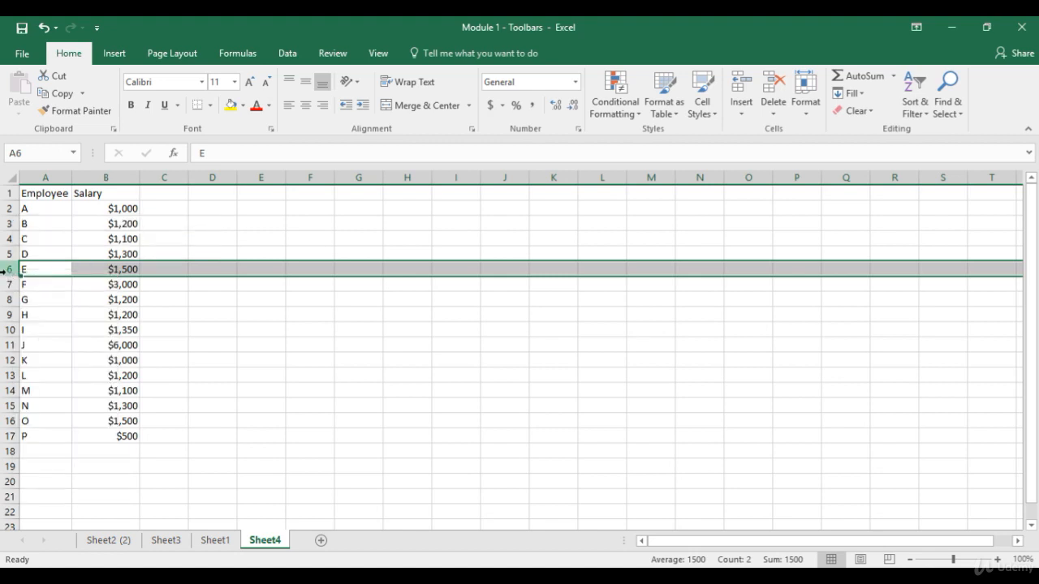
{"action": "left_click_drag", "start_coordinate": [7, 269], "coordinate": [7, 300]}
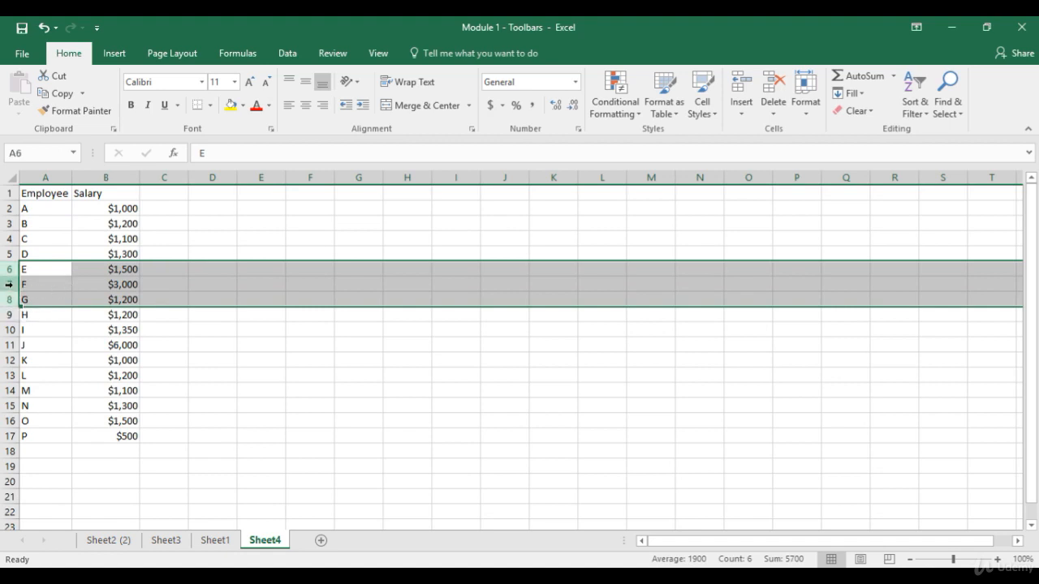
{"action": "right_click", "coordinate": [8, 284]}
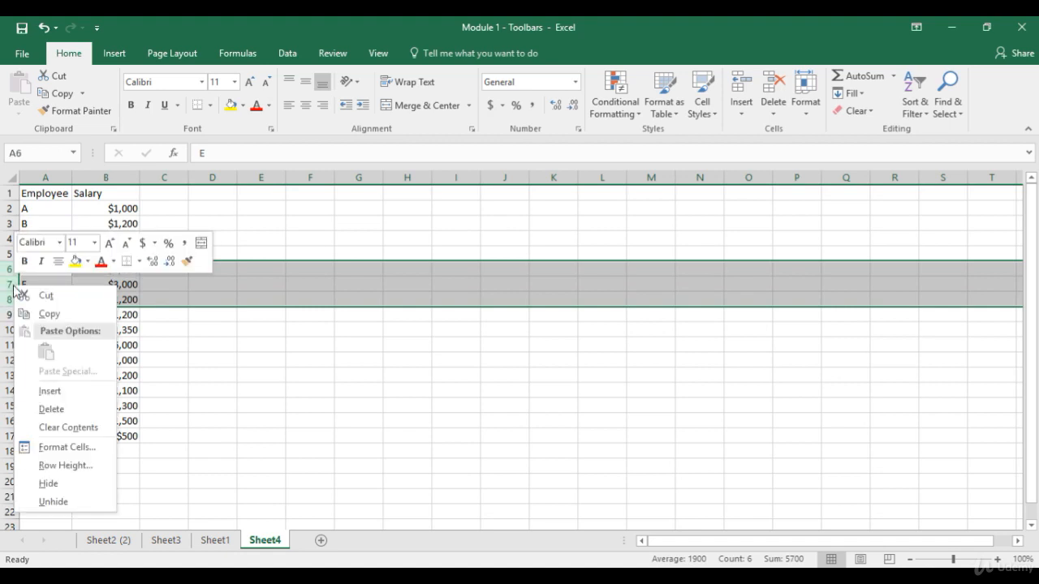
{"action": "left_click", "coordinate": [70, 487]}
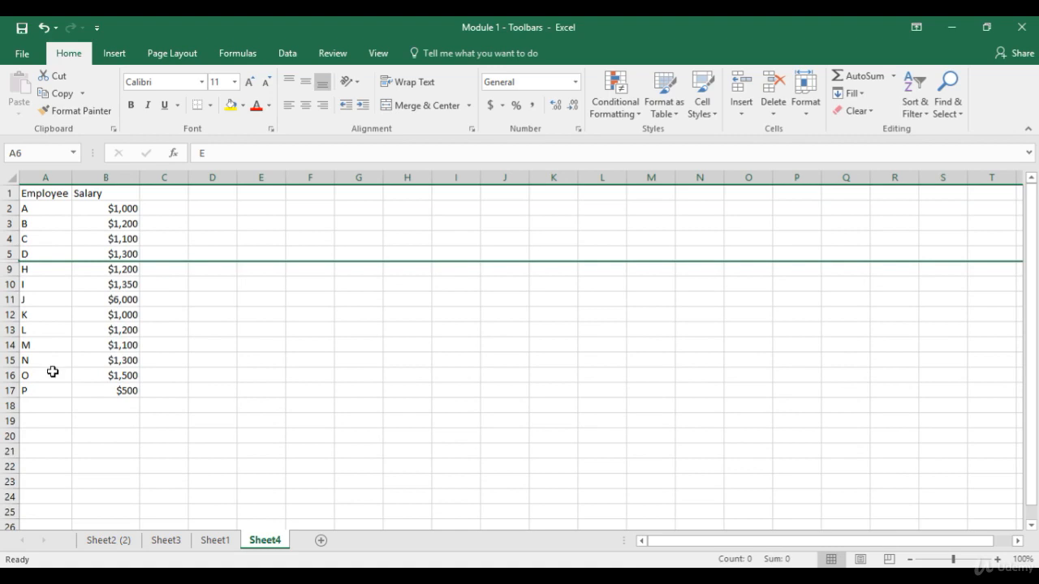
{"action": "left_click", "coordinate": [38, 256]}
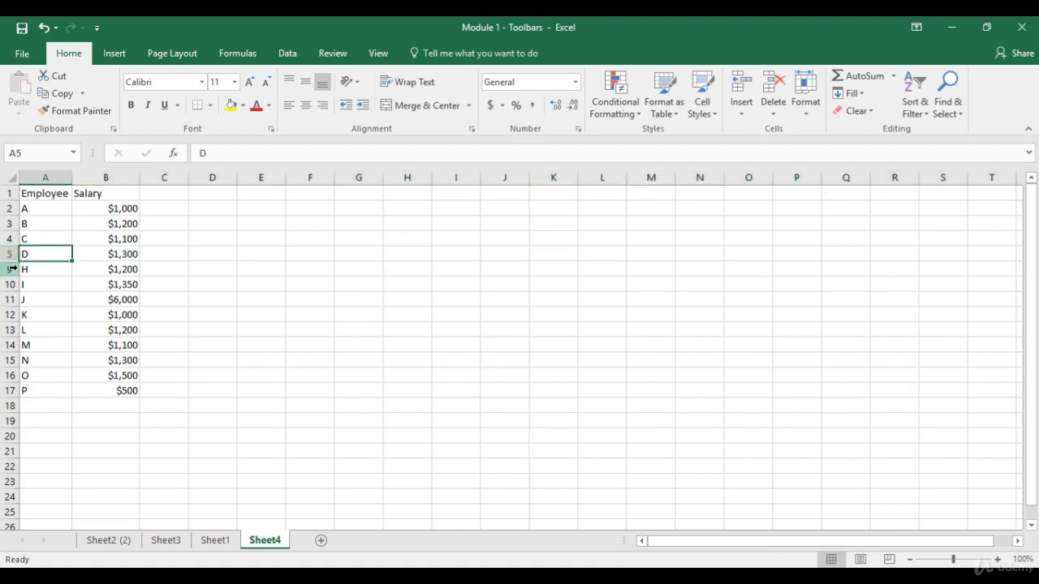
Step: Unhide rows 6 through 8 from the row 5–9 selection, leaving cell A1 active
{"action": "left_click_drag", "start_coordinate": [11, 257], "coordinate": [10, 260]}
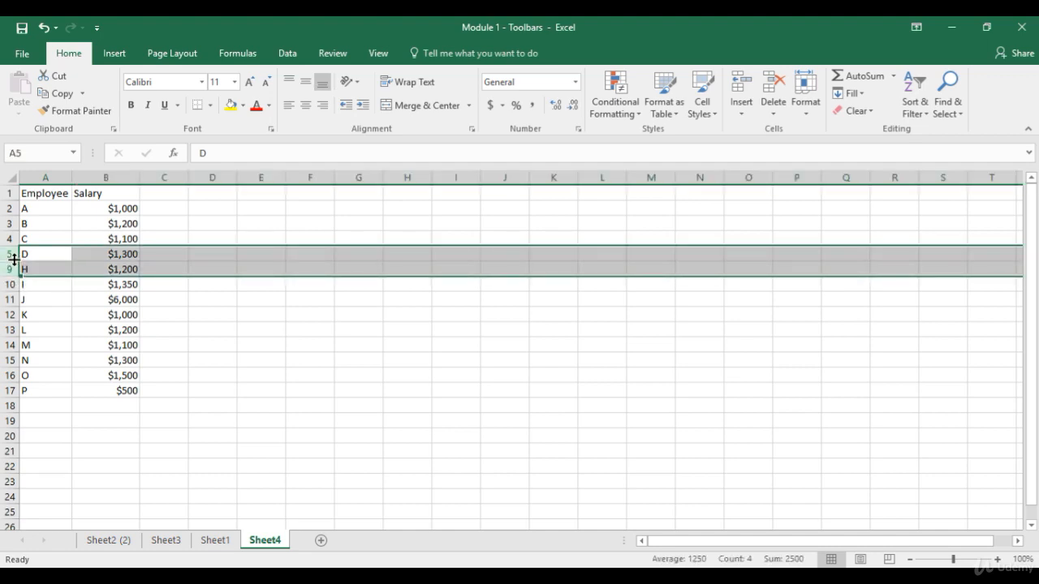
{"action": "right_click", "coordinate": [14, 260]}
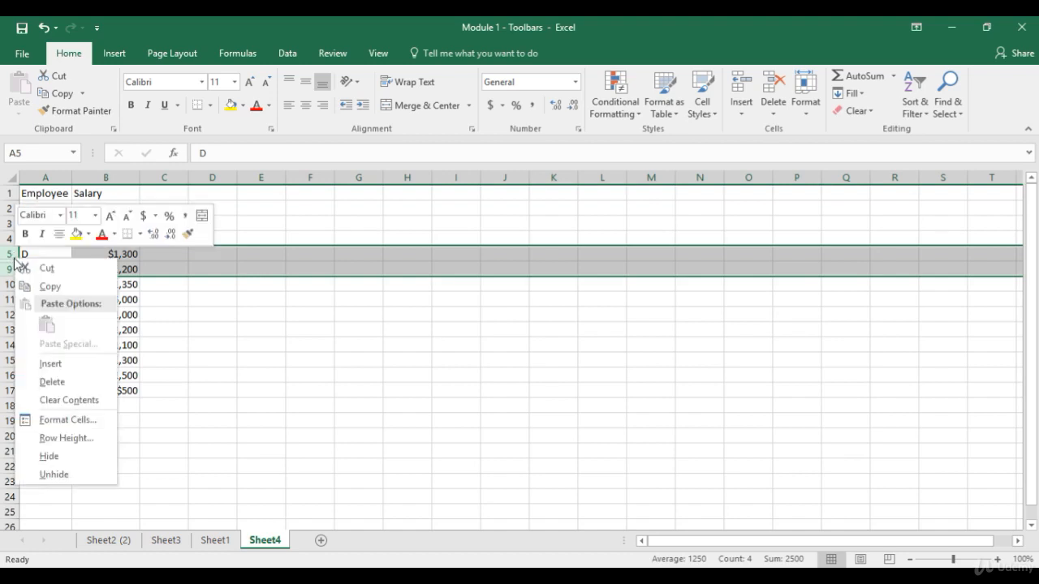
{"action": "left_click", "coordinate": [70, 475]}
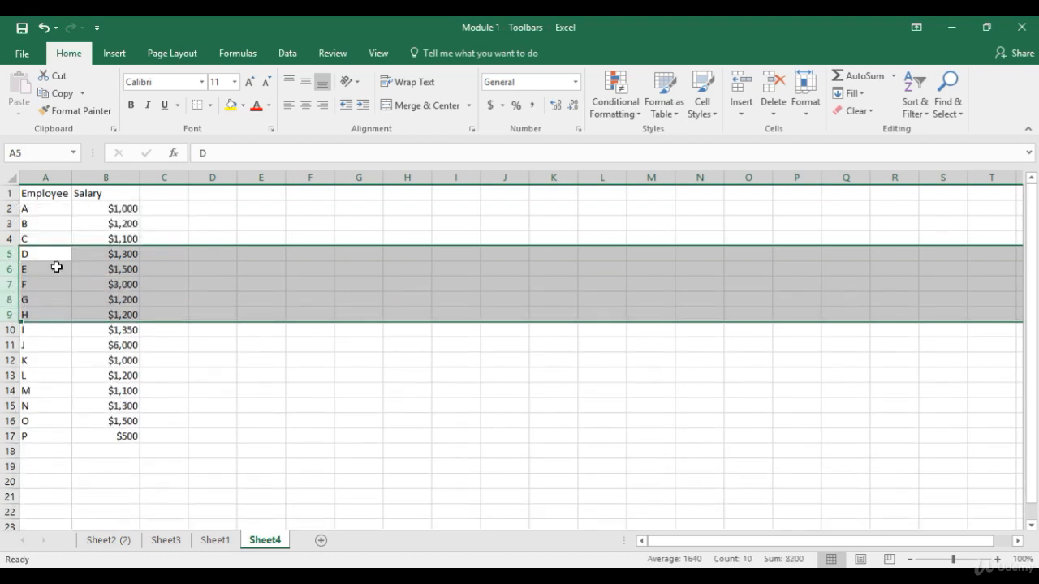
{"action": "left_click", "coordinate": [57, 195]}
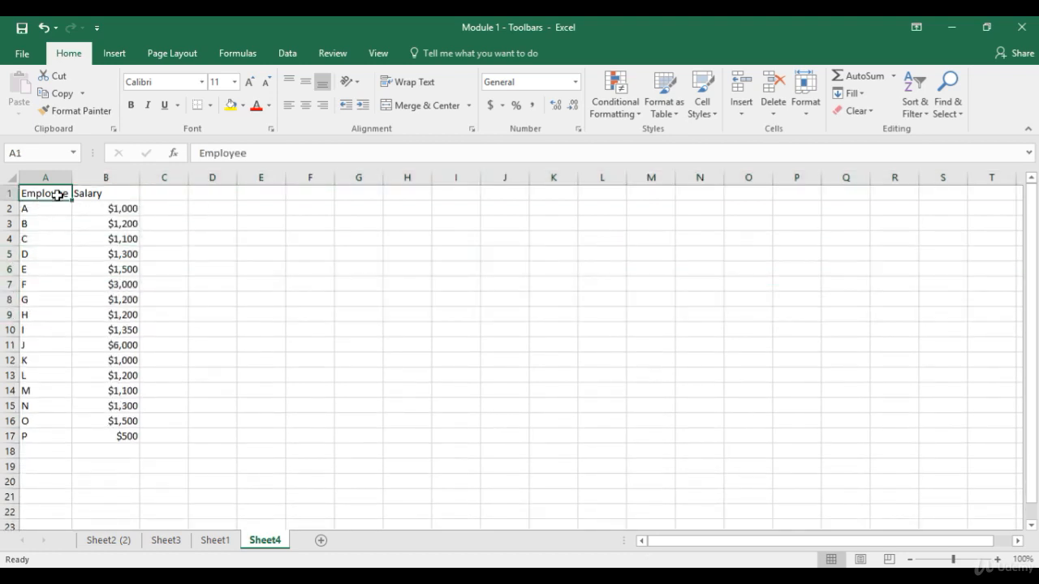
Step: Hide the Salary column B, then unhide it from the A–C column selection
{"action": "left_click", "coordinate": [121, 169]}
{"action": "right_click", "coordinate": [120, 170]}
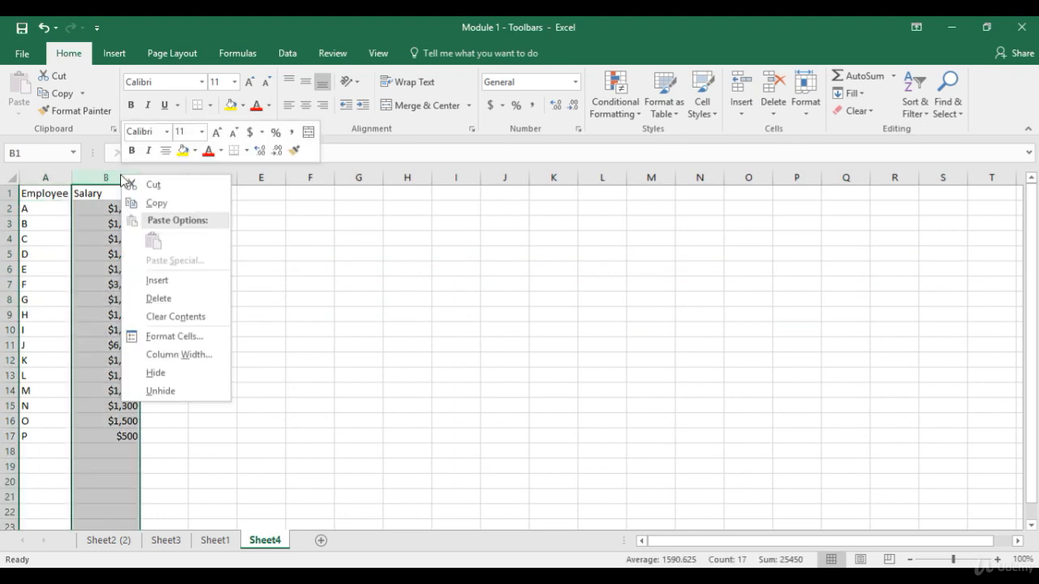
{"action": "left_click", "coordinate": [160, 375]}
{"action": "left_click_drag", "start_coordinate": [55, 177], "coordinate": [82, 172]}
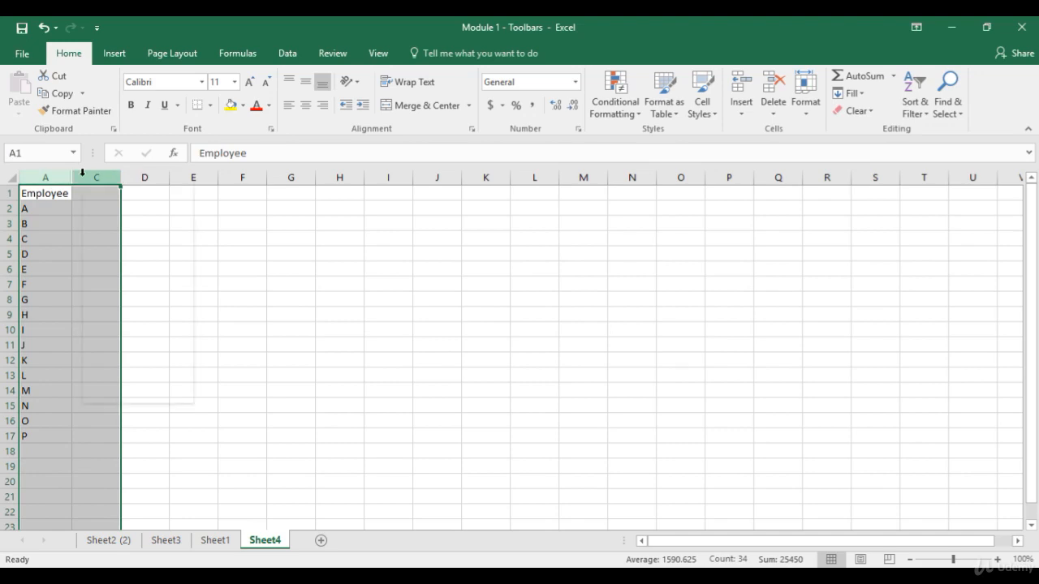
{"action": "right_click", "coordinate": [82, 172]}
{"action": "left_click", "coordinate": [134, 392]}
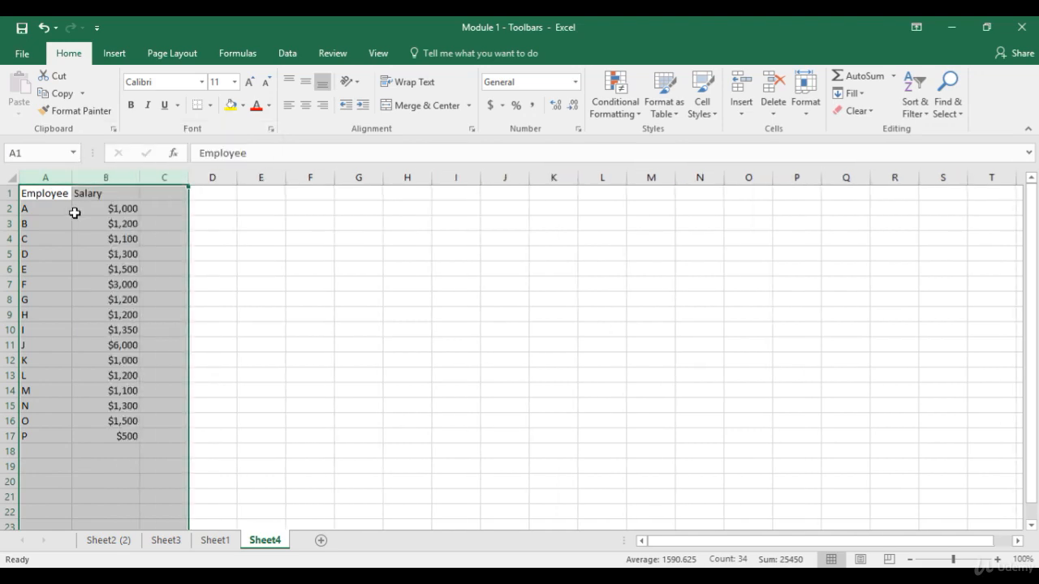
{"action": "left_click", "coordinate": [51, 191]}
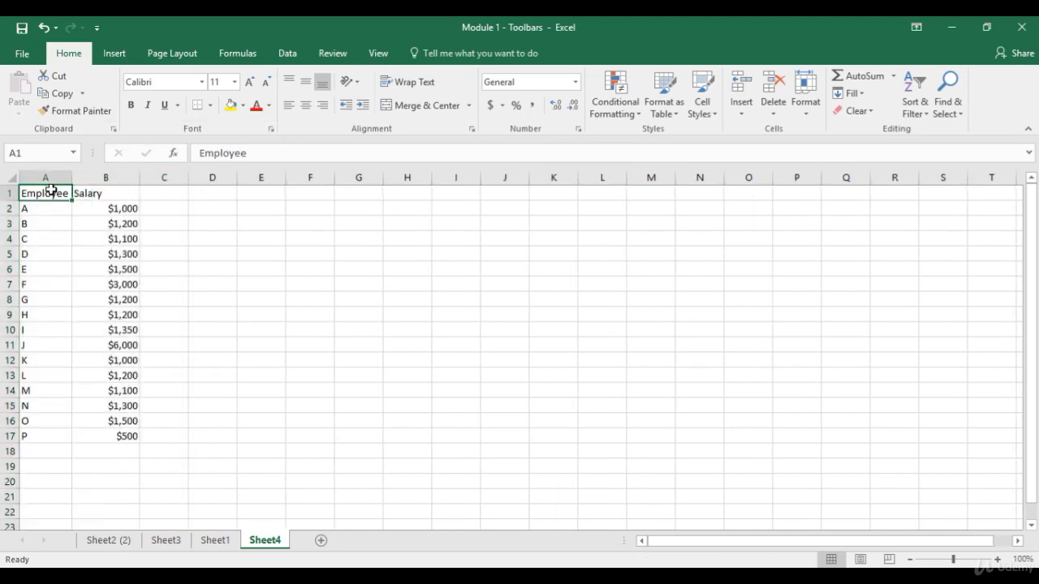